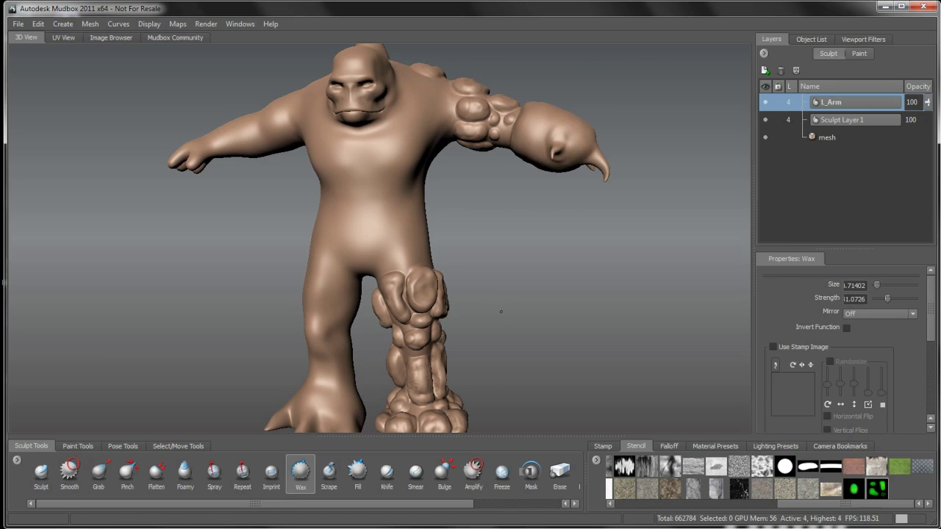
Rename the lower sculpt layer, Sculpt Layer 1, as L_Leg_Base.
alt+middle_drag(501, 299, 505, 258)
mouse_move(535, 291)
alt+mouse_down()
mouse_move(499, 310)
mouse_move(550, 297)
mouse_move(519, 262)
mouse_move(421, 197)
mouse_move(445, 277)
mouse_move(494, 278)
alt+mouse_up()
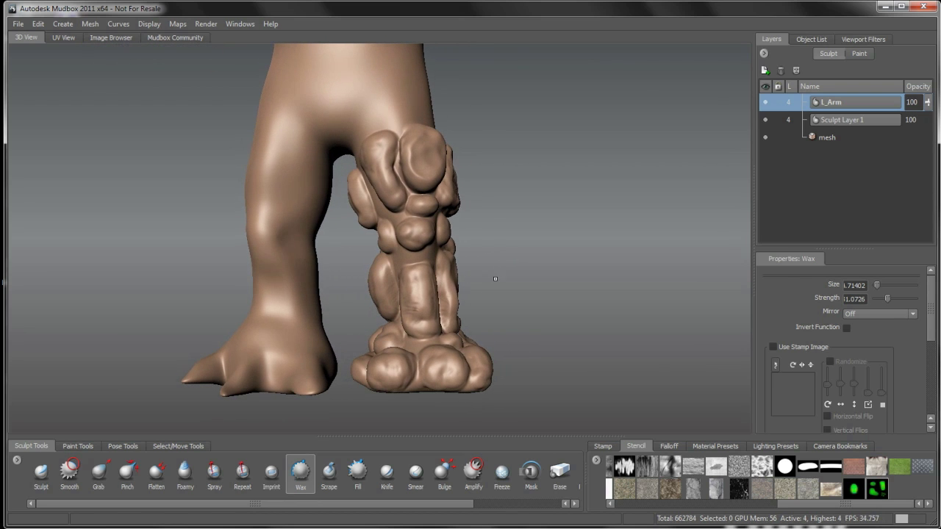
click(844, 122)
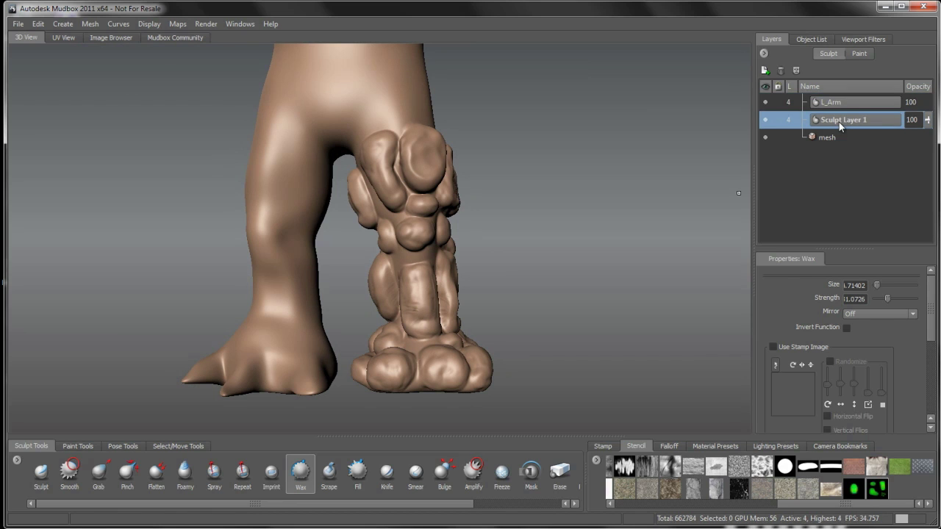
right_click(839, 122)
click(823, 164)
double_click(839, 122)
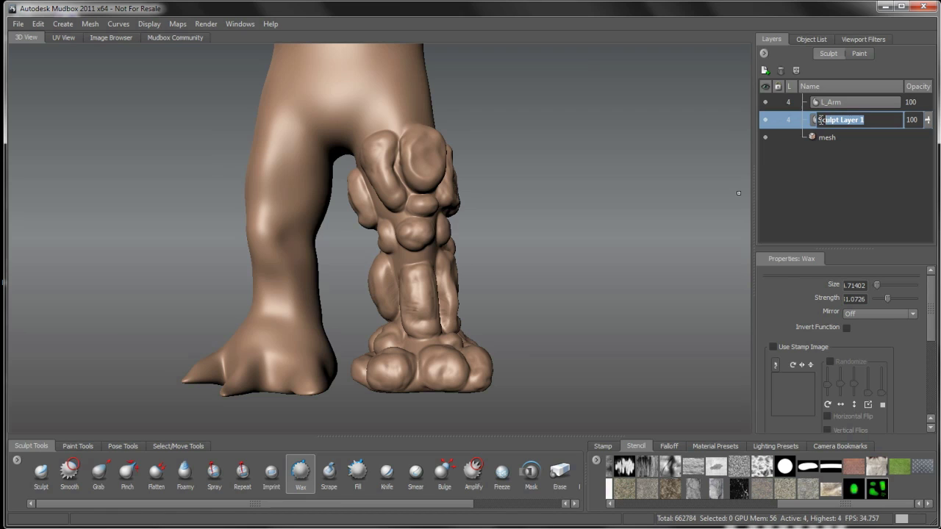
text(L)
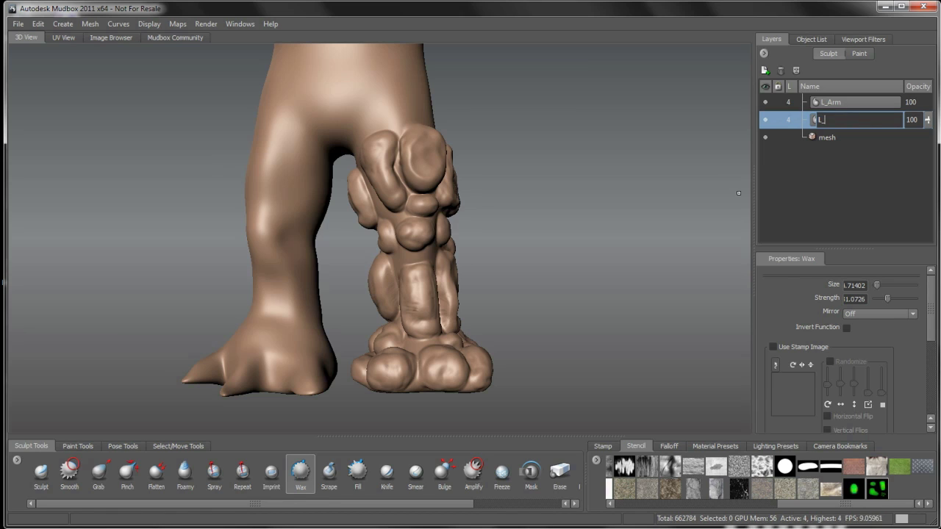
text(_Leg_Base)
key(Return)
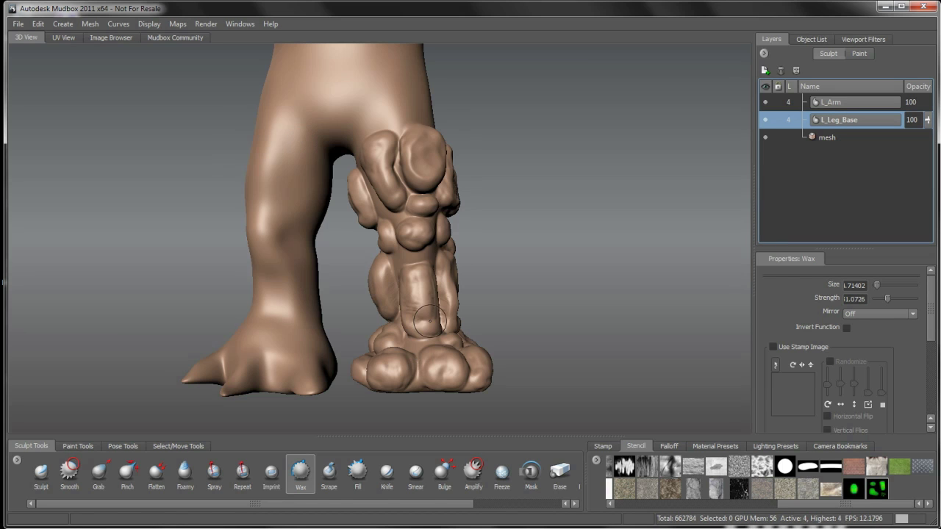
Add a new sculpt layer above the L_Arm layer and examine the rock shapes around the rocky leg.
mouse_move(438, 327)
alt+mouse_down()
mouse_move(424, 327)
mouse_move(434, 337)
mouse_move(427, 320)
mouse_move(468, 287)
mouse_move(466, 272)
mouse_move(469, 300)
alt+mouse_up()
click(845, 102)
click(764, 70)
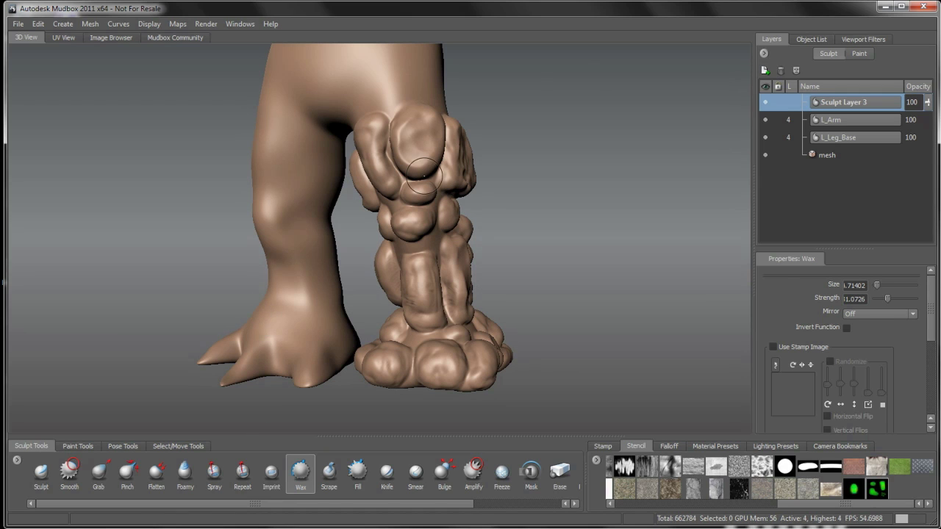
drag(415, 303, 423, 267)
mouse_move(410, 264)
mouse_down()
mouse_move(413, 281)
mouse_move(431, 274)
mouse_move(440, 282)
mouse_up()
alt+right_drag(420, 219, 447, 256)
mouse_move(447, 256)
alt+mouse_down()
mouse_move(218, 262)
mouse_move(301, 264)
alt+mouse_up()
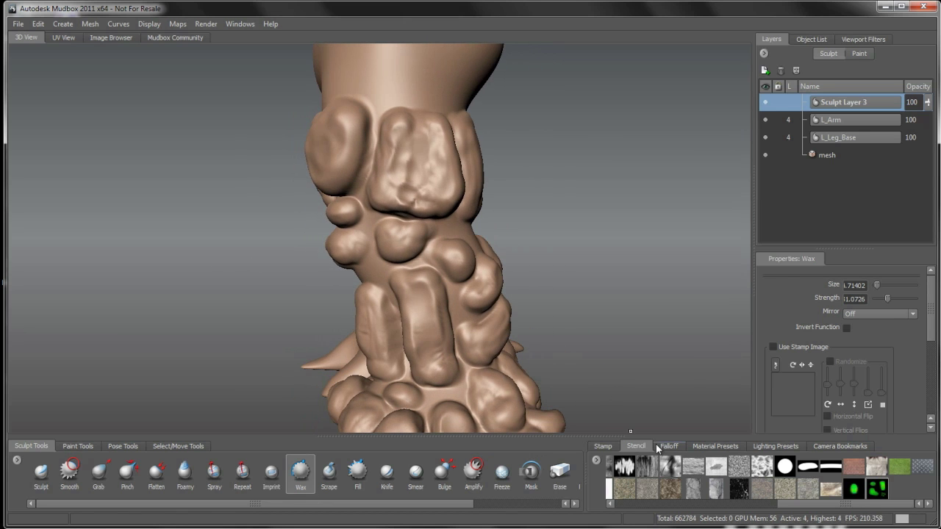
Show the falloff presets and use the Scrape tool to flatten the large oval rock at the top of the rocky leg.
click(666, 447)
mouse_move(394, 225)
alt+mouse_down()
mouse_move(249, 230)
mouse_move(446, 224)
mouse_move(404, 230)
alt+mouse_up()
click(330, 472)
alt+drag(404, 309, 447, 269)
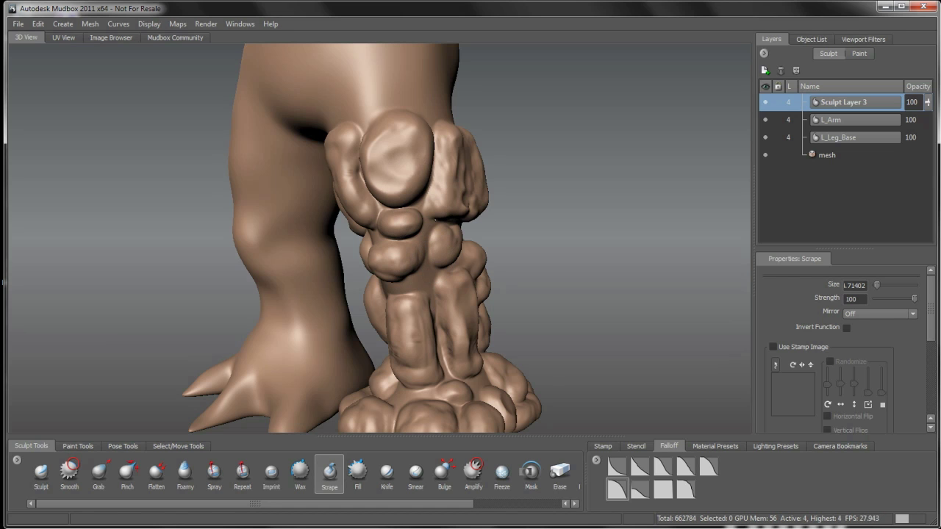
Subdivide the mesh to level 5 and add a new sculpt layer above Sculpt Layer 3.
mouse_move(435, 220)
alt+mouse_down()
mouse_move(423, 244)
mouse_move(412, 223)
alt+mouse_up()
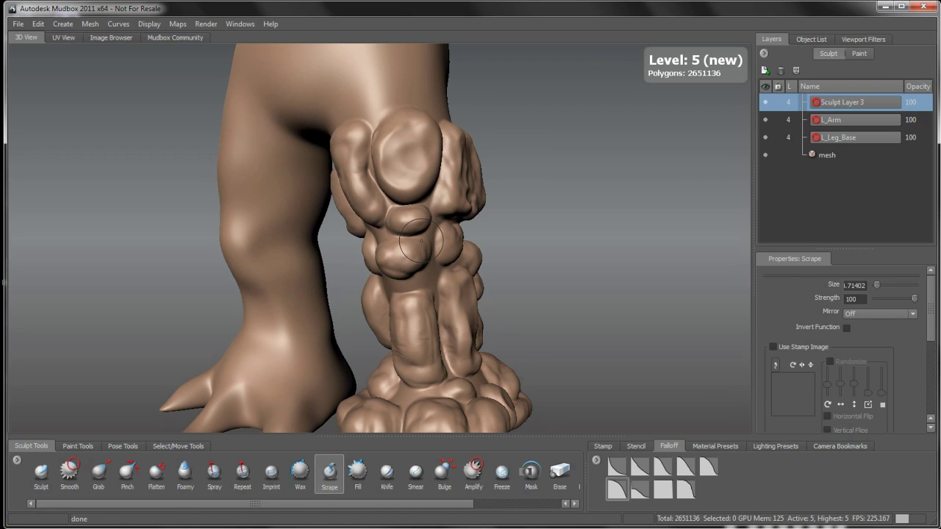
click(765, 70)
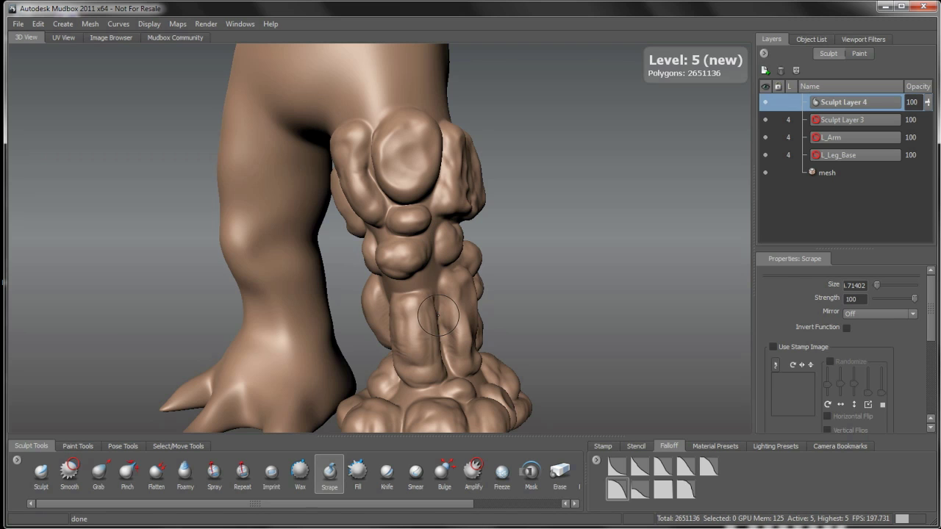
Check the Scrape tool's falloff curve and set its stamp spacing distance to 6.
alt+right_drag(425, 306, 438, 318)
alt+drag(438, 317, 422, 311)
alt+middle_drag(423, 311, 431, 412)
alt+right_drag(431, 411, 449, 346)
alt+drag(449, 346, 400, 318)
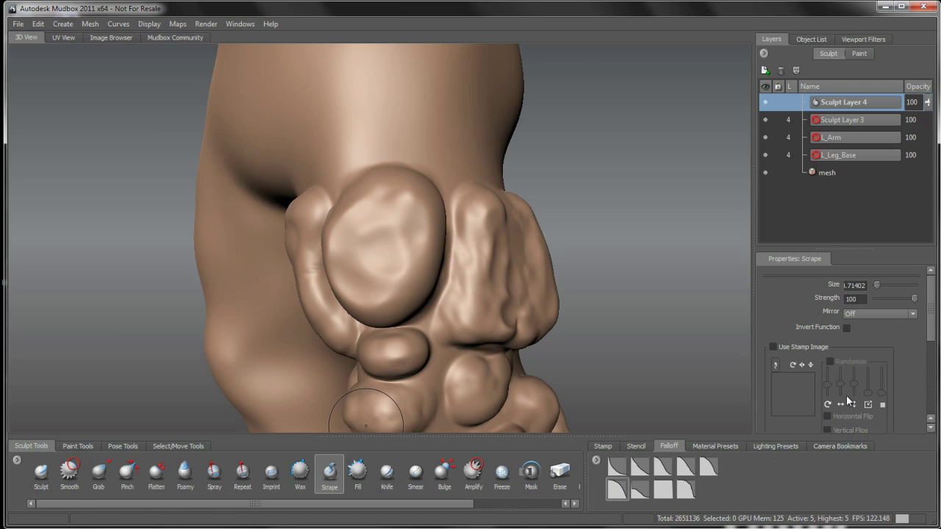
drag(932, 315, 938, 400)
click(784, 419)
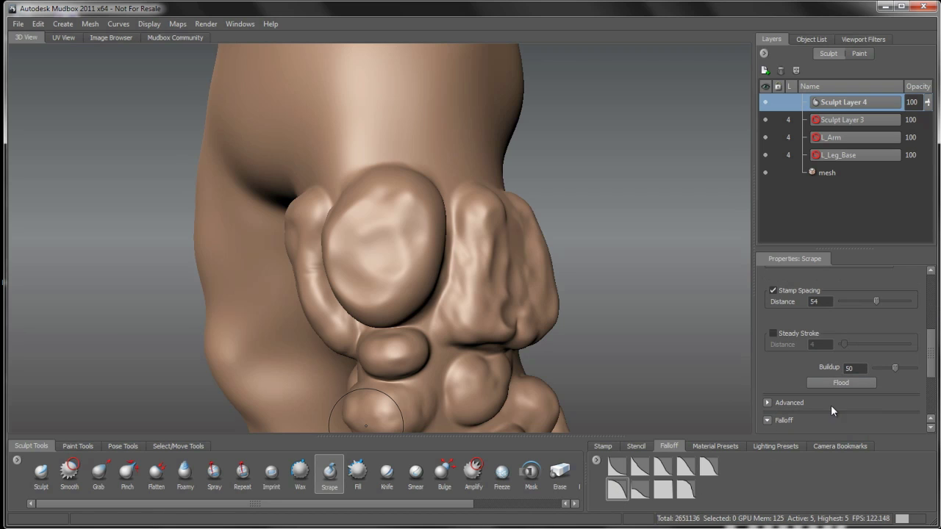
drag(929, 351, 932, 418)
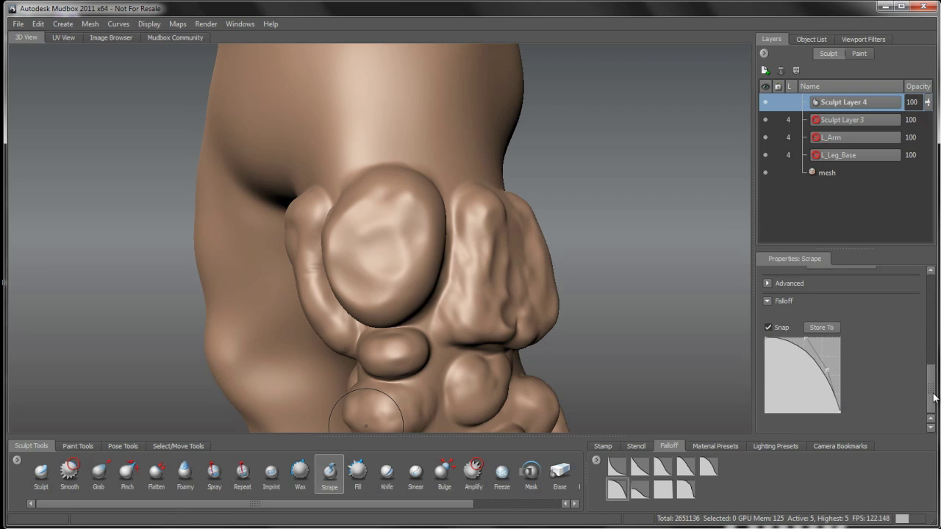
drag(931, 392, 935, 301)
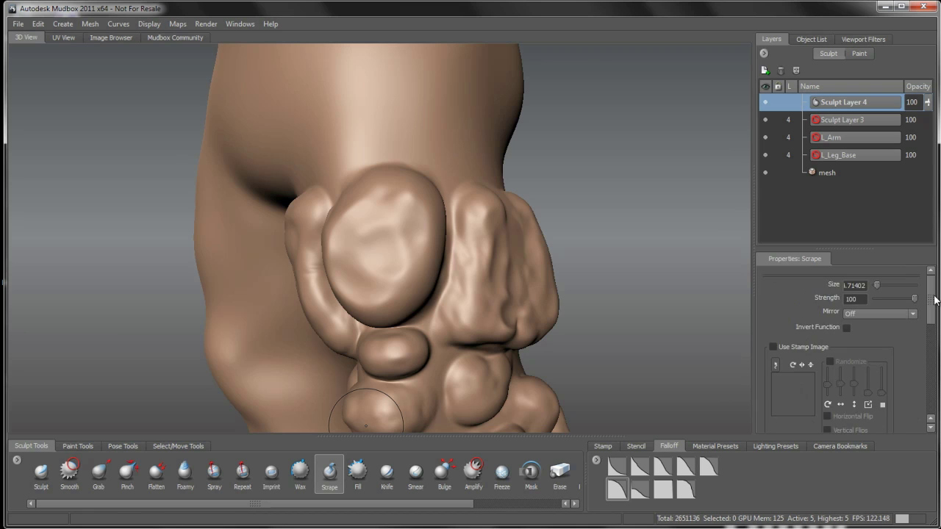
scroll(863, 382, down, 5)
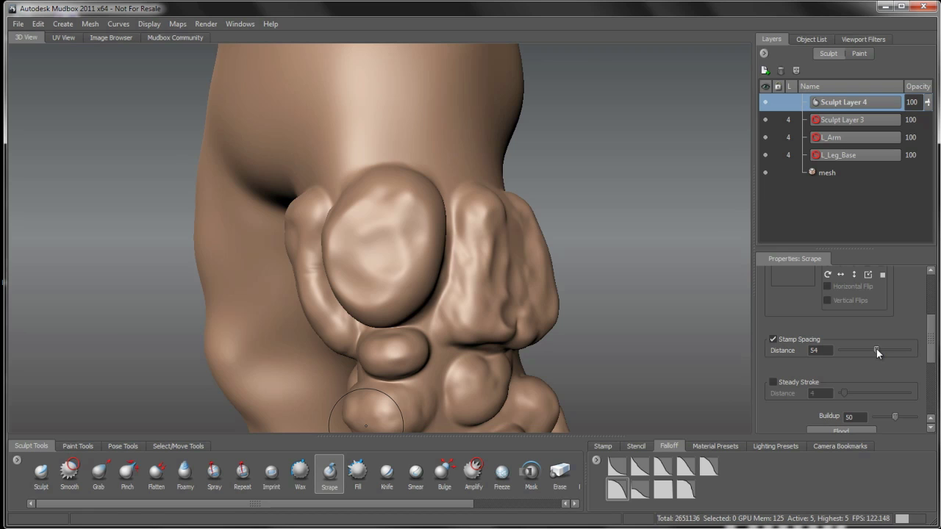
drag(876, 348, 849, 350)
Scrape flat, chiselled facets into the middle and side of the large oval rock near the knee.
alt+right_drag(422, 237, 427, 279)
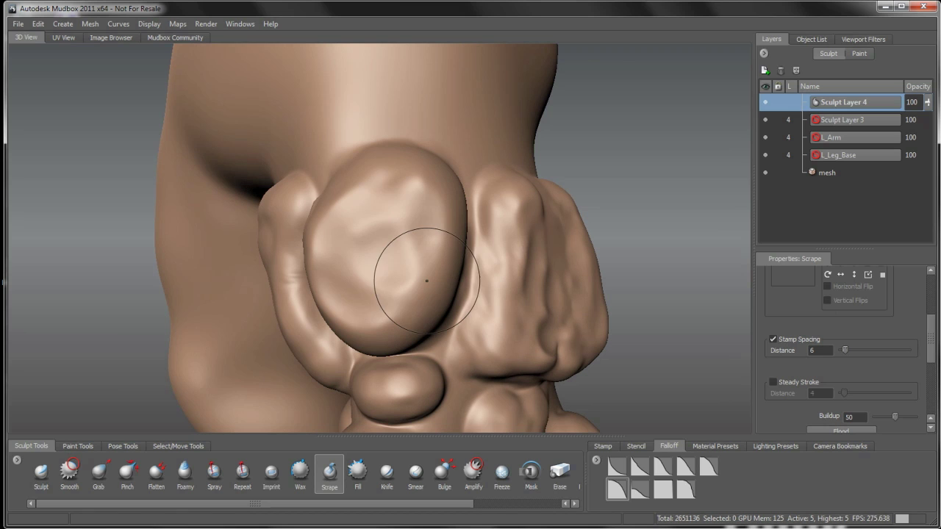
mouse_move(413, 252)
mouse_down()
mouse_move(429, 275)
mouse_move(431, 266)
mouse_up()
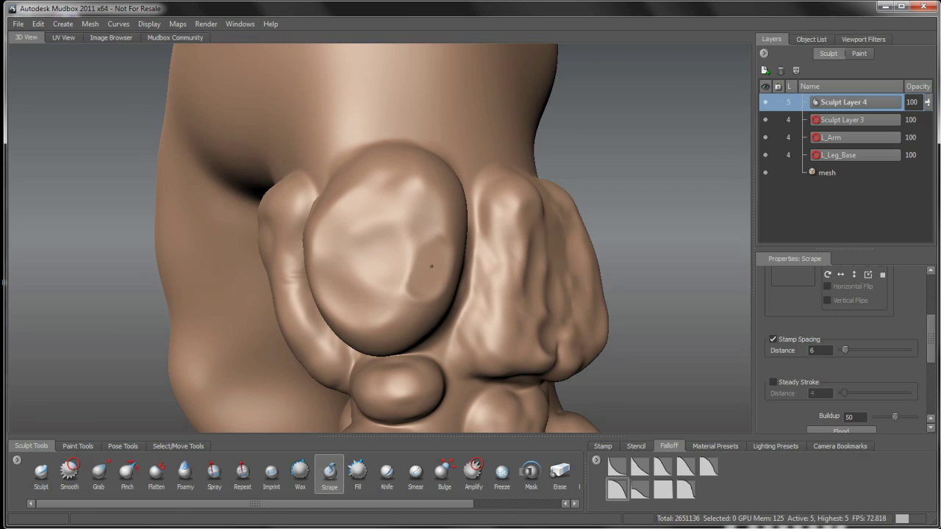
drag(417, 302, 405, 309)
mouse_move(441, 226)
mouse_down()
mouse_move(445, 212)
mouse_move(410, 235)
mouse_move(399, 278)
mouse_up()
alt+right_drag(404, 272, 410, 246)
alt+drag(409, 246, 401, 269)
mouse_move(388, 216)
mouse_down()
mouse_move(381, 226)
mouse_move(343, 231)
mouse_move(355, 255)
mouse_move(355, 242)
mouse_up()
mouse_move(341, 300)
alt+mouse_down()
mouse_move(369, 222)
mouse_move(346, 247)
mouse_move(336, 225)
mouse_move(333, 235)
mouse_move(353, 207)
alt+mouse_up()
mouse_move(352, 247)
alt+mouse_down()
mouse_move(357, 265)
mouse_move(365, 260)
alt+mouse_up()
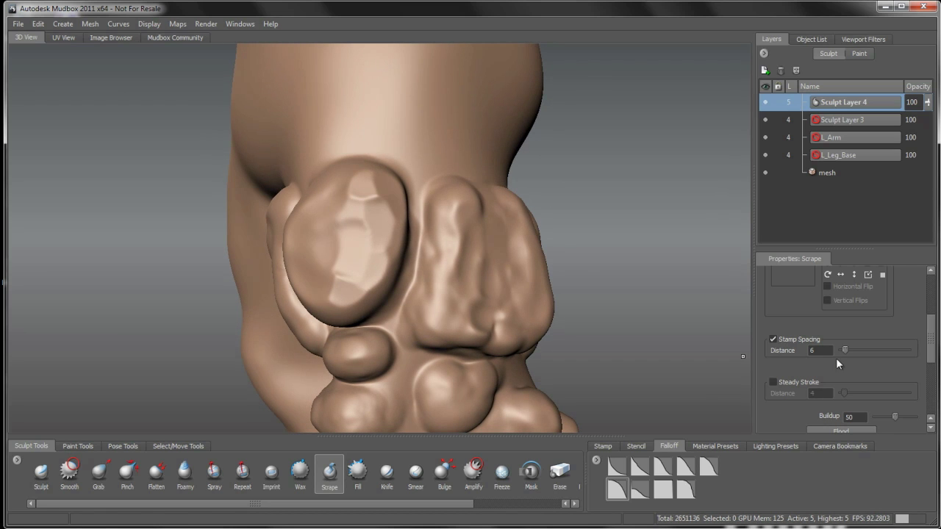
Try the Scrape tool on the oval rock with a stamp spacing distance of 52.
drag(845, 350, 875, 348)
mouse_move(366, 270)
alt+mouse_down()
mouse_move(411, 285)
mouse_move(390, 287)
mouse_move(405, 224)
mouse_move(433, 204)
mouse_move(404, 198)
mouse_move(392, 227)
mouse_move(420, 236)
mouse_move(422, 216)
mouse_move(411, 217)
mouse_move(427, 204)
mouse_move(444, 213)
mouse_move(438, 243)
mouse_move(380, 250)
alt+mouse_up()
alt+drag(413, 291, 414, 204)
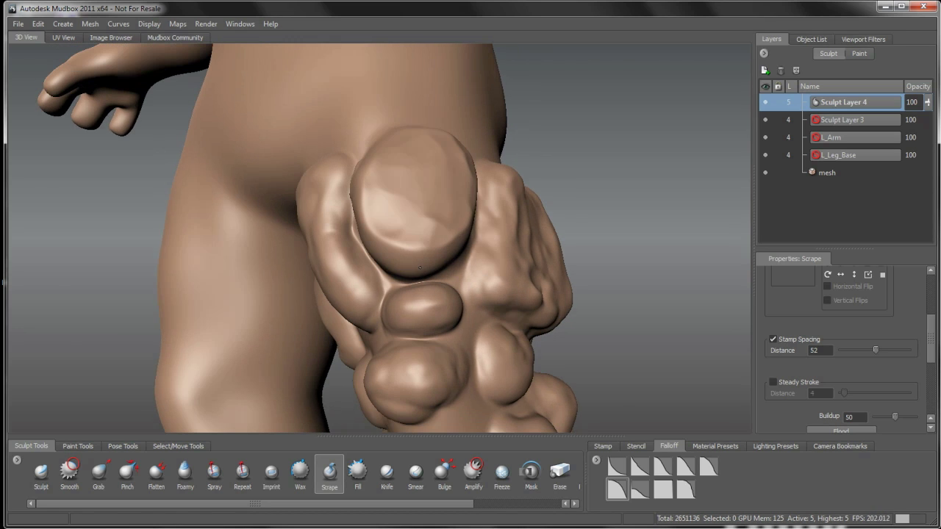
mouse_move(440, 240)
mouse_down()
mouse_move(426, 252)
mouse_move(396, 249)
mouse_move(435, 229)
mouse_move(427, 237)
mouse_move(440, 257)
mouse_up()
Set the stamp spacing distance to 5 and scrape angular facets across the rest of the oval rock.
drag(876, 349, 845, 353)
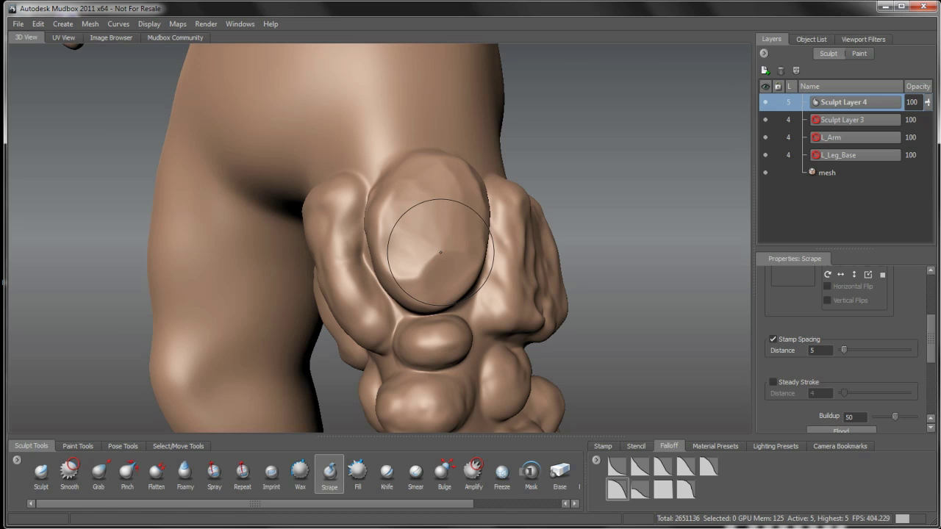
mouse_move(440, 251)
mouse_down()
mouse_move(426, 276)
mouse_move(478, 248)
mouse_move(459, 221)
mouse_up()
mouse_move(460, 222)
alt+mouse_down()
mouse_move(471, 238)
mouse_move(451, 256)
mouse_move(452, 242)
mouse_move(455, 258)
mouse_move(436, 238)
mouse_move(415, 250)
mouse_move(431, 240)
mouse_move(430, 262)
mouse_move(407, 257)
alt+mouse_up()
mouse_move(405, 242)
mouse_down()
mouse_move(338, 261)
mouse_move(340, 239)
mouse_move(336, 273)
mouse_move(353, 194)
mouse_move(356, 225)
mouse_up()
mouse_move(342, 271)
alt+mouse_down()
mouse_move(363, 202)
mouse_move(363, 221)
mouse_move(349, 225)
mouse_move(349, 191)
mouse_move(353, 202)
mouse_move(331, 223)
mouse_move(349, 257)
mouse_move(354, 225)
alt+mouse_up()
drag(365, 210, 364, 212)
drag(361, 199, 359, 212)
alt+drag(331, 252, 406, 255)
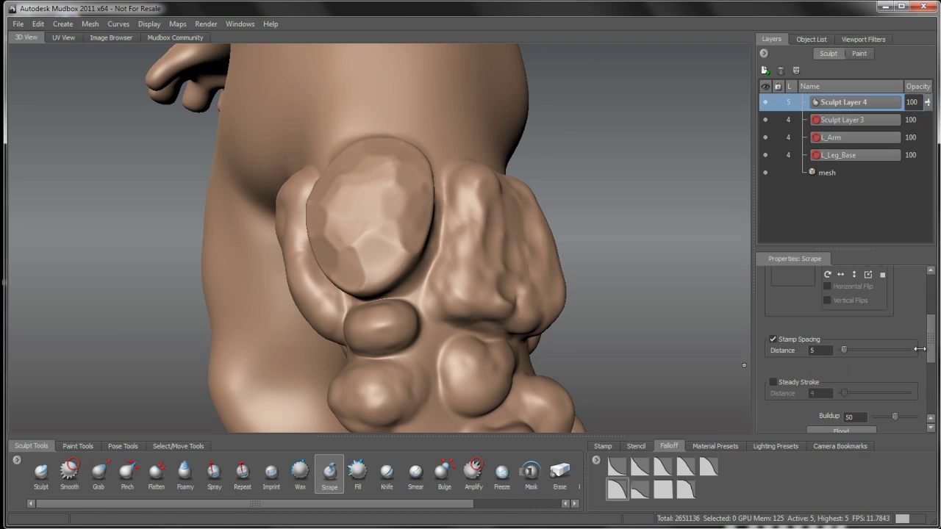
Show the stamp presets and finish the oval rock's upper surface with sharper scraped facets.
scroll(795, 398, up, 5)
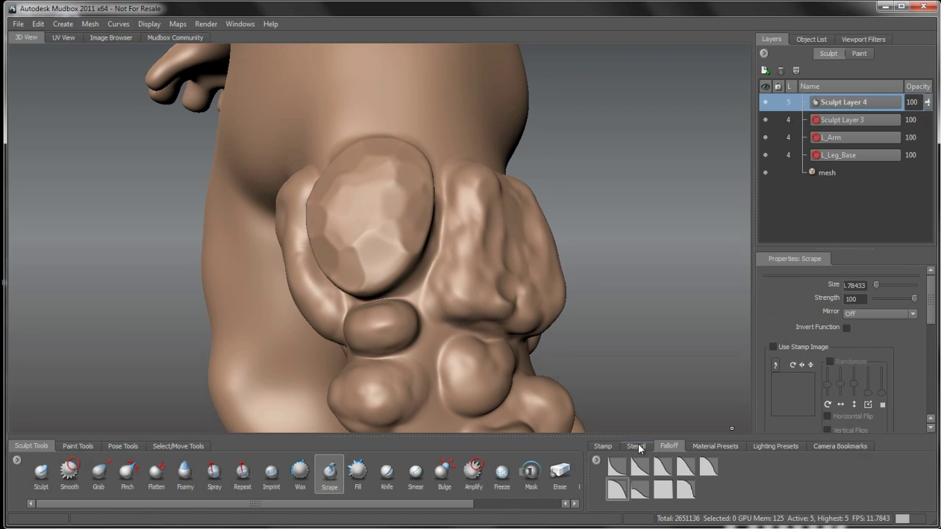
click(603, 446)
drag(855, 504, 722, 505)
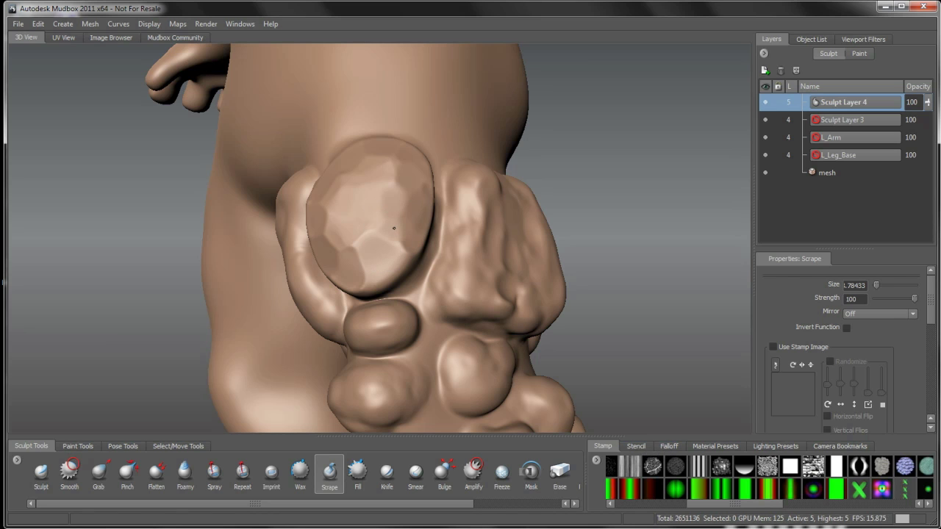
alt+drag(389, 231, 360, 242)
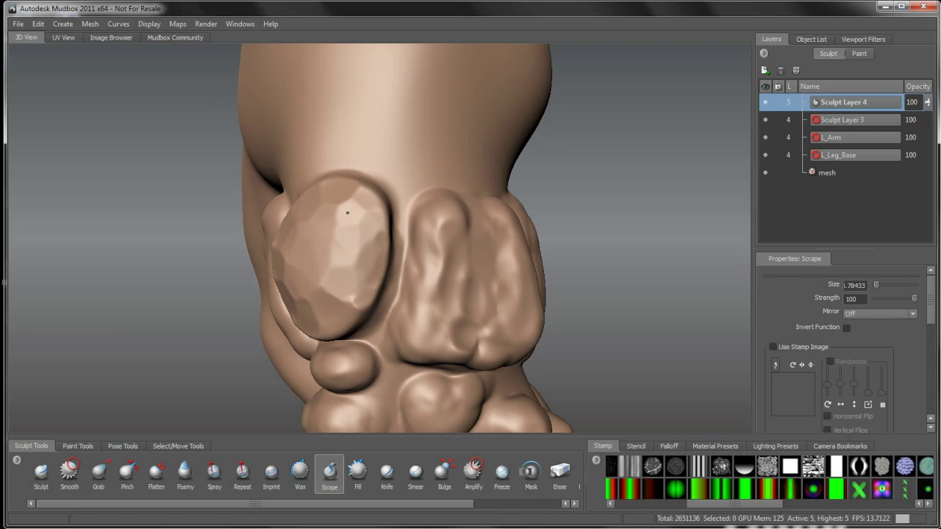
mouse_move(337, 234)
alt+mouse_down()
mouse_move(441, 257)
mouse_move(349, 249)
mouse_move(342, 226)
mouse_move(423, 239)
mouse_move(435, 221)
mouse_move(426, 215)
mouse_move(381, 241)
mouse_move(358, 236)
mouse_move(394, 243)
mouse_move(382, 225)
mouse_move(369, 231)
alt+mouse_up()
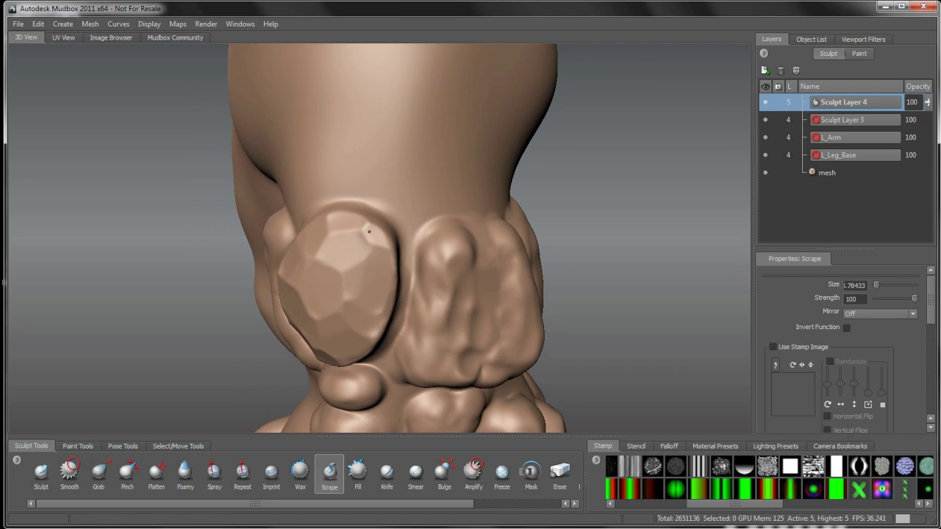
Scrape flat facets over the face, upper edge and lower edge of the large blocky rock beside the oval one.
mouse_move(379, 280)
alt+mouse_down()
mouse_move(389, 236)
mouse_move(444, 233)
mouse_move(410, 327)
mouse_move(410, 274)
mouse_move(438, 315)
mouse_move(435, 303)
alt+mouse_up()
mouse_move(415, 292)
mouse_down()
mouse_move(397, 299)
mouse_move(394, 284)
mouse_move(430, 294)
mouse_move(367, 312)
mouse_move(399, 269)
mouse_move(425, 273)
mouse_move(397, 278)
mouse_up()
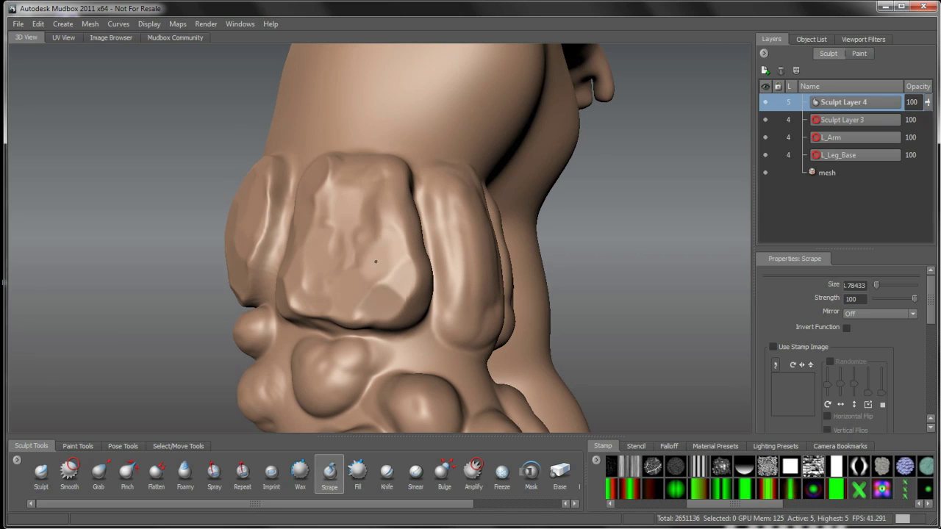
alt+drag(406, 259, 391, 268)
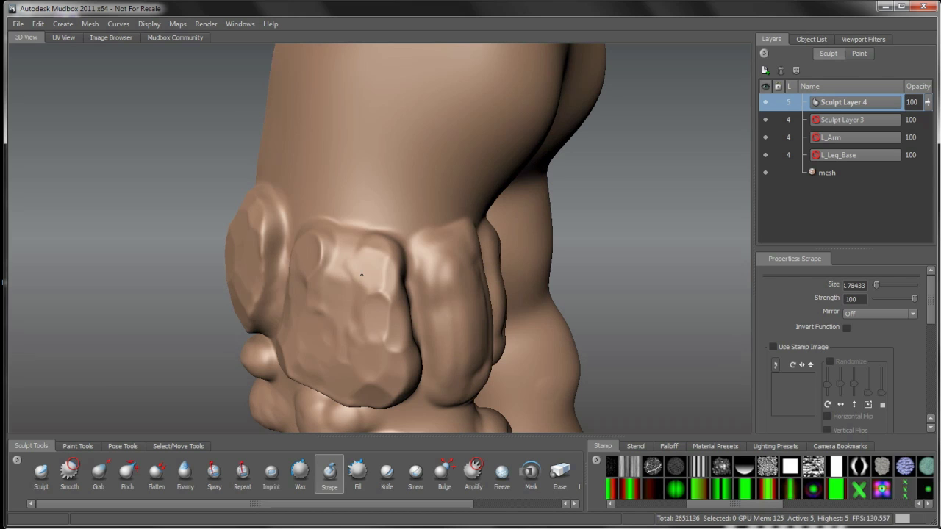
drag(335, 250, 322, 268)
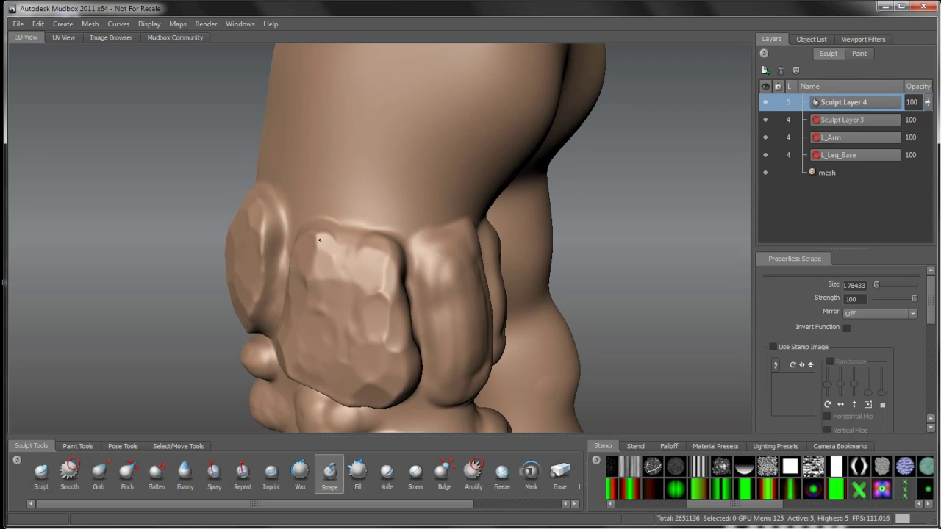
alt+drag(350, 309, 364, 229)
alt+drag(369, 306, 352, 217)
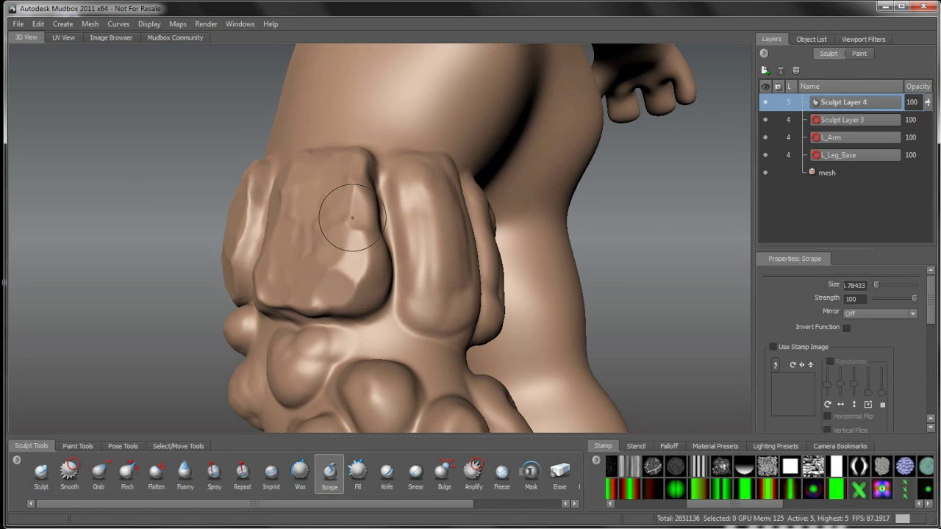
alt+drag(368, 264, 410, 275)
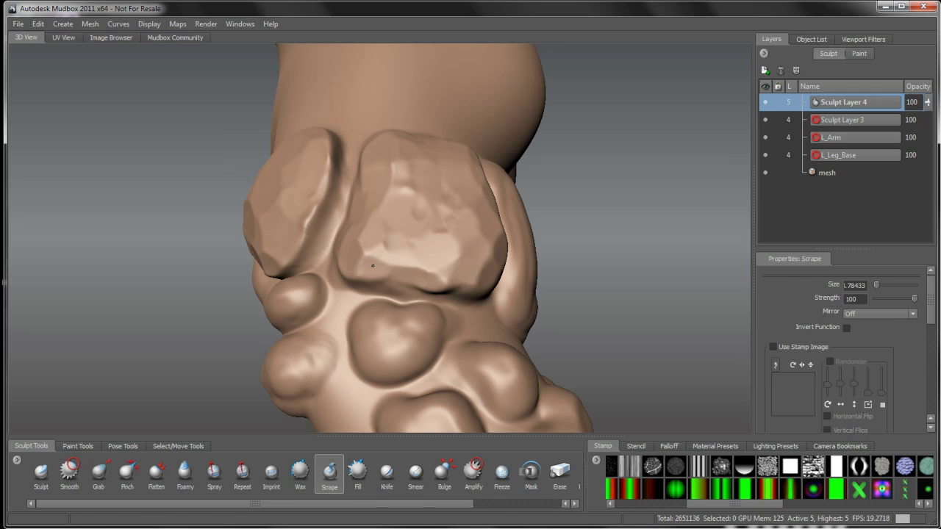
mouse_move(399, 238)
alt+mouse_down()
mouse_move(426, 273)
mouse_move(399, 267)
mouse_move(390, 279)
mouse_move(405, 267)
mouse_move(401, 275)
mouse_move(404, 236)
mouse_move(391, 273)
mouse_move(454, 289)
mouse_move(449, 309)
mouse_move(453, 228)
mouse_move(447, 245)
mouse_move(448, 257)
mouse_move(478, 225)
mouse_move(456, 213)
mouse_move(434, 222)
mouse_move(461, 268)
mouse_move(443, 220)
mouse_move(443, 235)
alt+mouse_up()
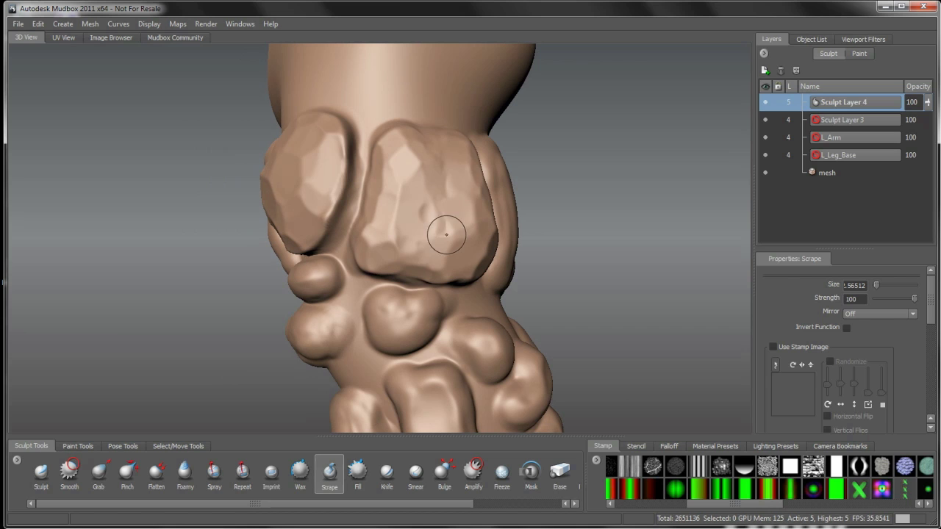
Rework the middle of the blocky rock with a larger Wax brush and switch back to the Scrape tool.
click(300, 474)
alt+right_drag(441, 231, 616, 422)
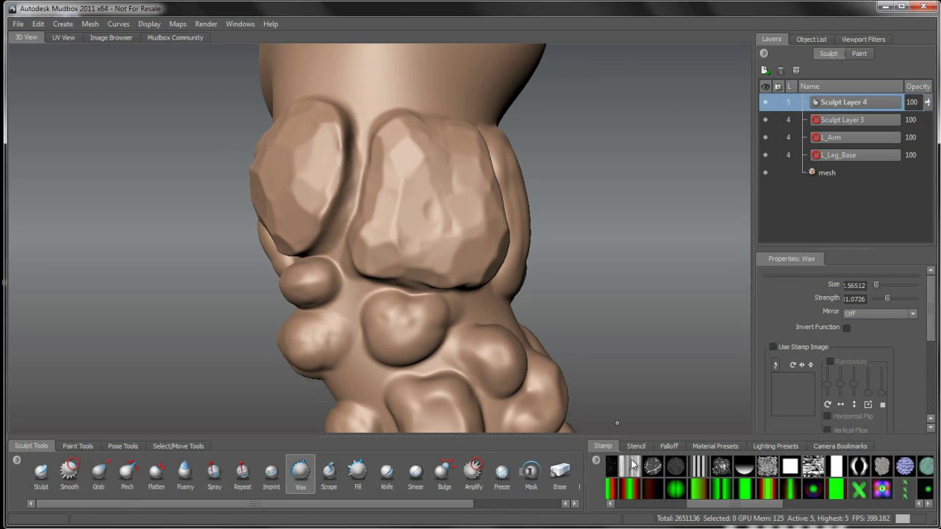
click(668, 446)
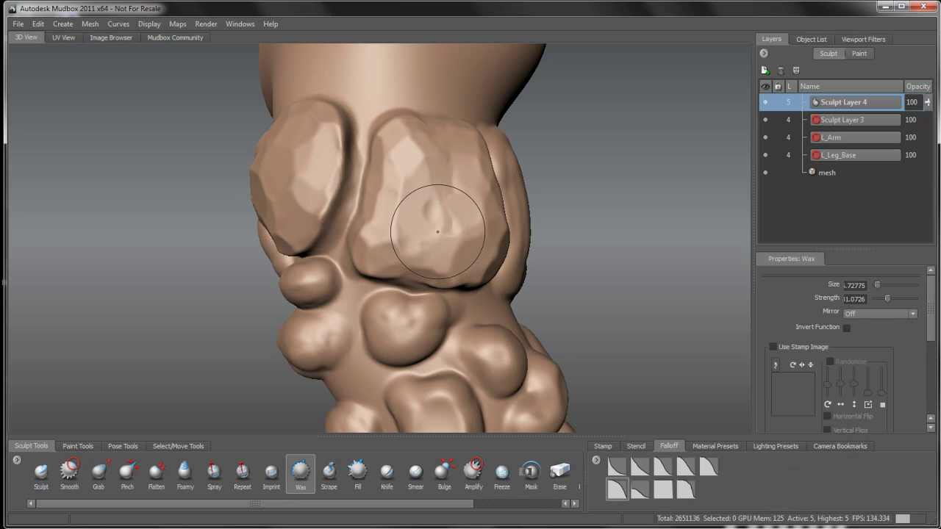
alt+drag(442, 225, 433, 206)
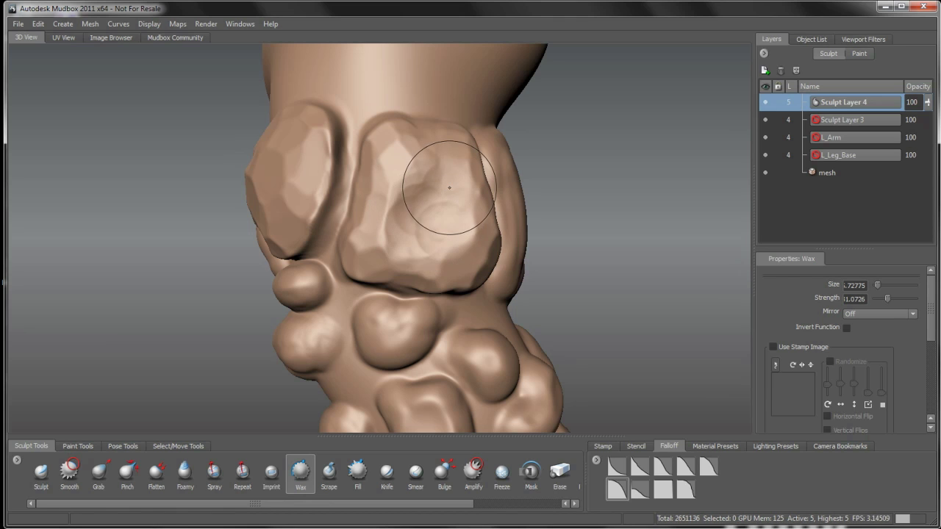
mouse_move(449, 187)
mouse_down()
mouse_move(438, 218)
mouse_move(445, 179)
mouse_move(444, 239)
mouse_move(411, 253)
mouse_move(252, 246)
mouse_move(394, 248)
mouse_move(380, 275)
mouse_up()
click(328, 475)
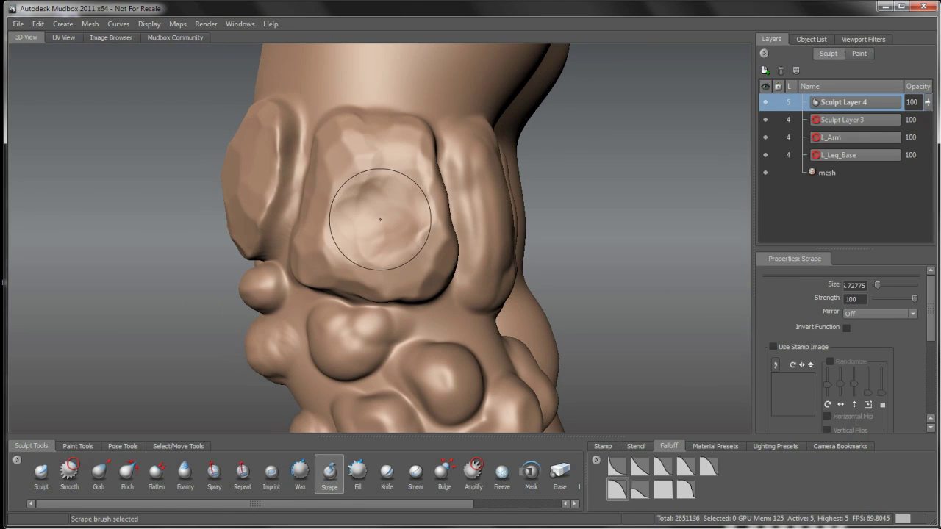
Resize the Scrape brush and carve smaller facets along the blocky rock's side edge and across its face.
key(b)
mouse_move(381, 210)
mouse_down()
mouse_move(349, 193)
mouse_move(357, 161)
mouse_move(324, 230)
mouse_move(343, 241)
mouse_up()
drag(369, 270, 372, 261)
mouse_move(373, 258)
mouse_down()
mouse_move(412, 233)
mouse_move(416, 185)
mouse_move(400, 170)
mouse_move(425, 176)
mouse_move(430, 197)
mouse_move(375, 208)
mouse_move(331, 200)
mouse_move(323, 147)
mouse_up()
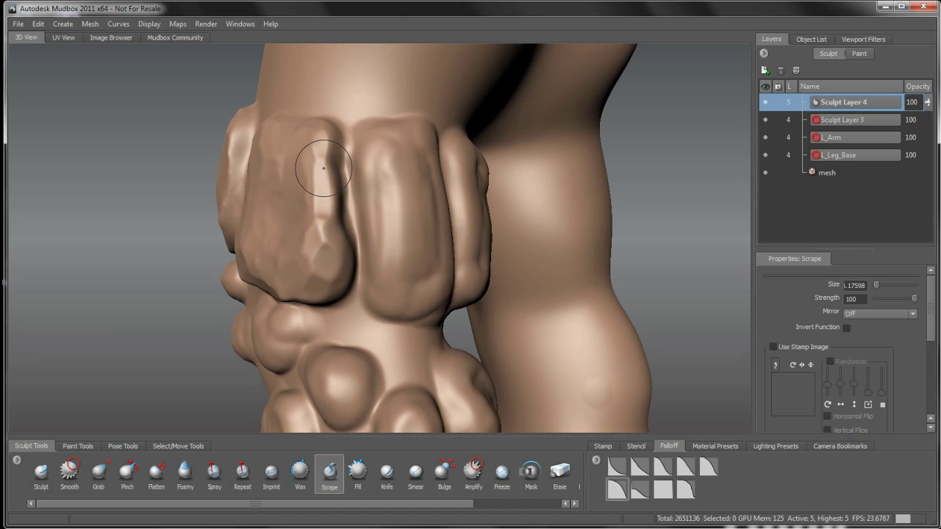
mouse_move(319, 242)
mouse_down()
mouse_move(343, 225)
mouse_move(321, 220)
mouse_up()
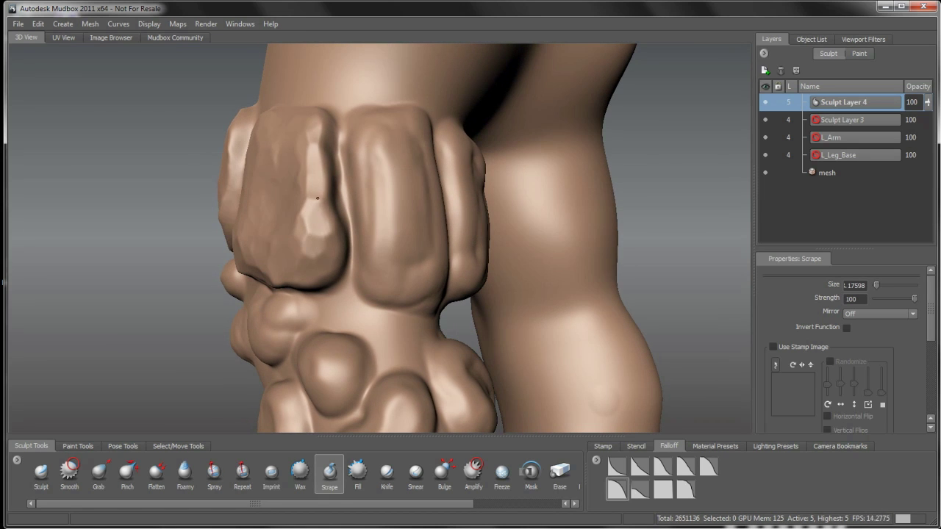
mouse_move(287, 253)
alt+mouse_down()
mouse_move(451, 178)
mouse_move(431, 206)
mouse_move(410, 206)
mouse_move(430, 231)
mouse_move(440, 219)
mouse_move(445, 230)
mouse_move(401, 263)
mouse_move(414, 274)
mouse_move(336, 179)
mouse_move(297, 225)
alt+mouse_up()
alt+drag(300, 277, 287, 180)
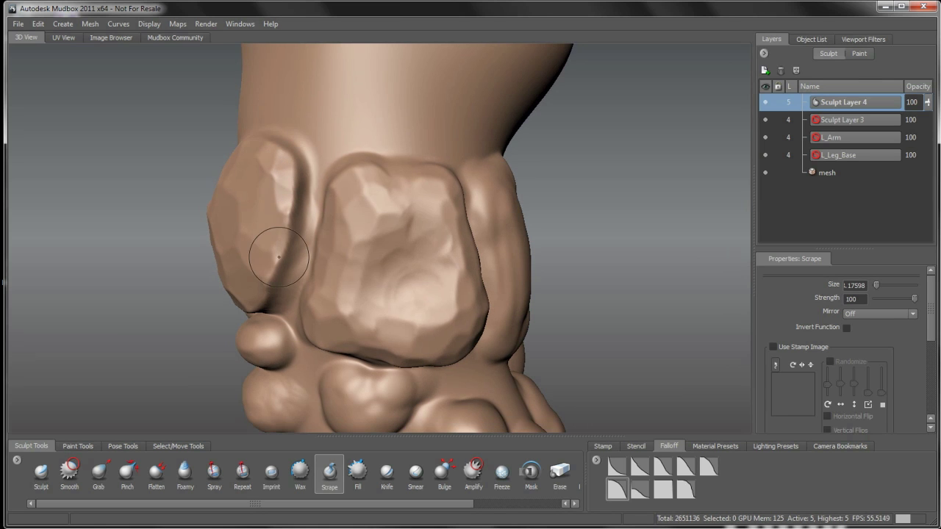
Scrape angular facets along the curved, elongated rock on the inner side of the oval rock.
alt+drag(263, 252, 461, 213)
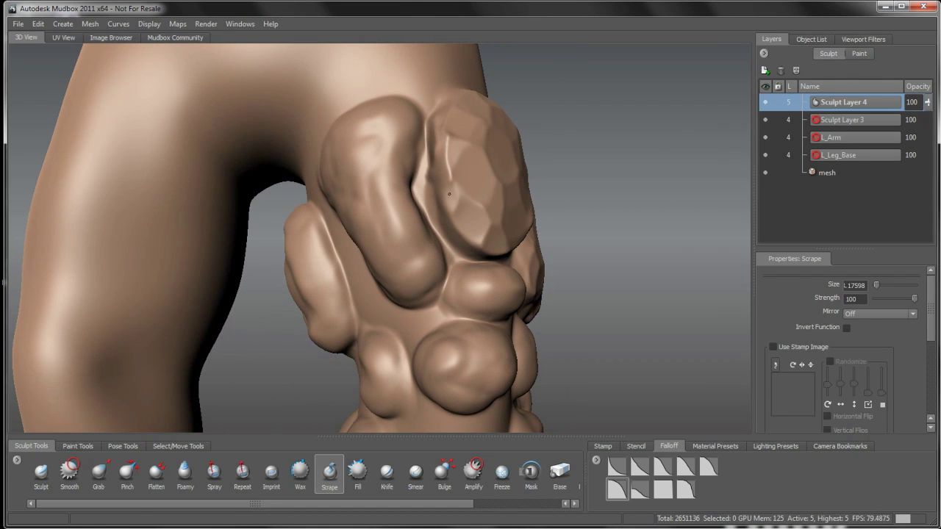
alt+drag(446, 151, 423, 220)
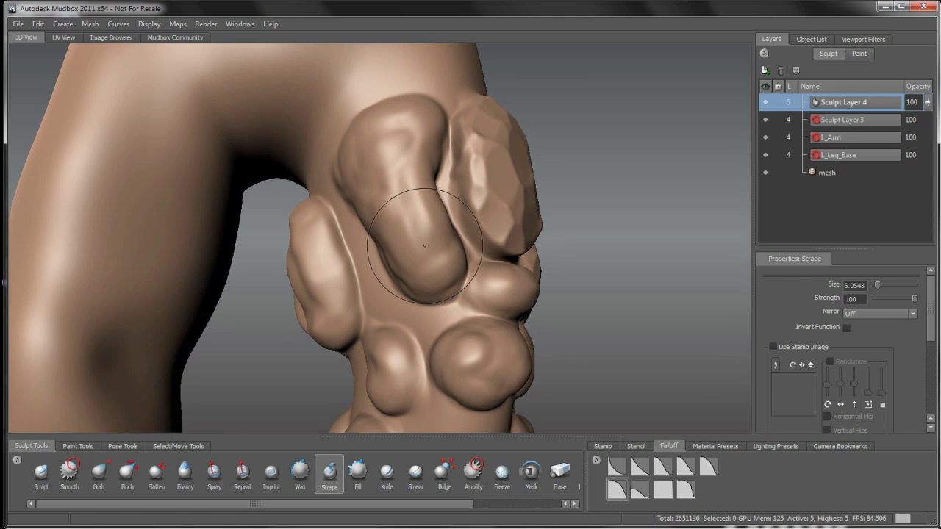
mouse_move(441, 262)
alt+mouse_down()
mouse_move(427, 213)
mouse_move(394, 189)
mouse_move(315, 187)
mouse_move(341, 178)
mouse_move(347, 138)
alt+mouse_up()
mouse_move(333, 201)
mouse_down()
mouse_move(328, 221)
mouse_move(314, 194)
mouse_up()
mouse_move(336, 243)
mouse_down()
mouse_move(329, 254)
mouse_move(342, 286)
mouse_up()
alt+drag(341, 303, 379, 235)
mouse_move(380, 234)
mouse_down()
mouse_move(365, 249)
mouse_move(392, 204)
mouse_move(420, 246)
mouse_move(441, 220)
mouse_move(424, 213)
mouse_move(354, 239)
mouse_up()
mouse_move(331, 144)
mouse_down()
mouse_move(322, 197)
mouse_move(311, 179)
mouse_up()
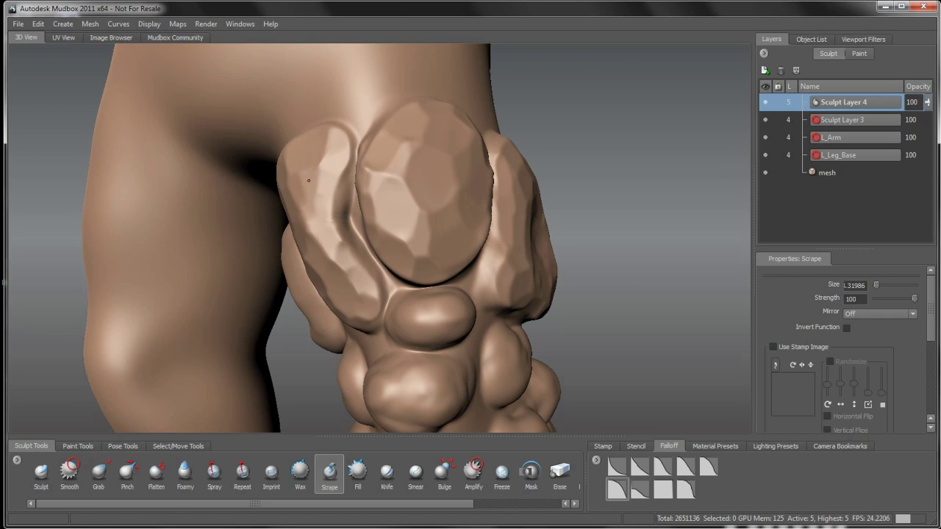
Finish faceting the curved rock's upper part and scrape flat planes on the small rock beneath the oval one.
alt+drag(327, 230, 307, 238)
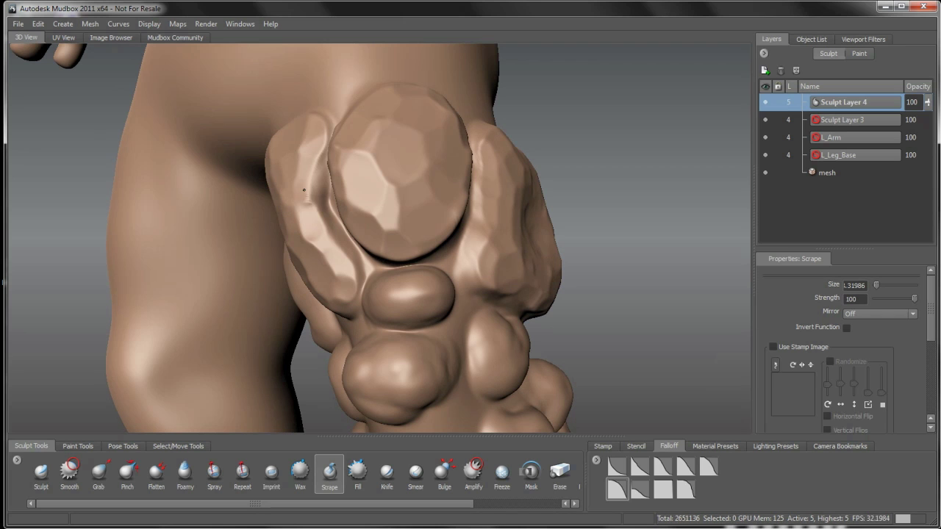
drag(310, 174, 315, 174)
alt+drag(330, 269, 336, 265)
mouse_move(336, 265)
mouse_down()
mouse_move(341, 278)
mouse_move(393, 247)
mouse_move(408, 273)
mouse_move(398, 287)
mouse_move(372, 288)
mouse_move(430, 304)
mouse_move(427, 318)
mouse_move(405, 308)
mouse_up()
Scrape broad flat facets into the round rock directly beneath the blocky rock, undoing the unwanted stroke.
alt+middle_drag(435, 349, 414, 262)
mouse_move(414, 262)
alt+mouse_down()
mouse_move(358, 273)
mouse_move(389, 260)
alt+mouse_up()
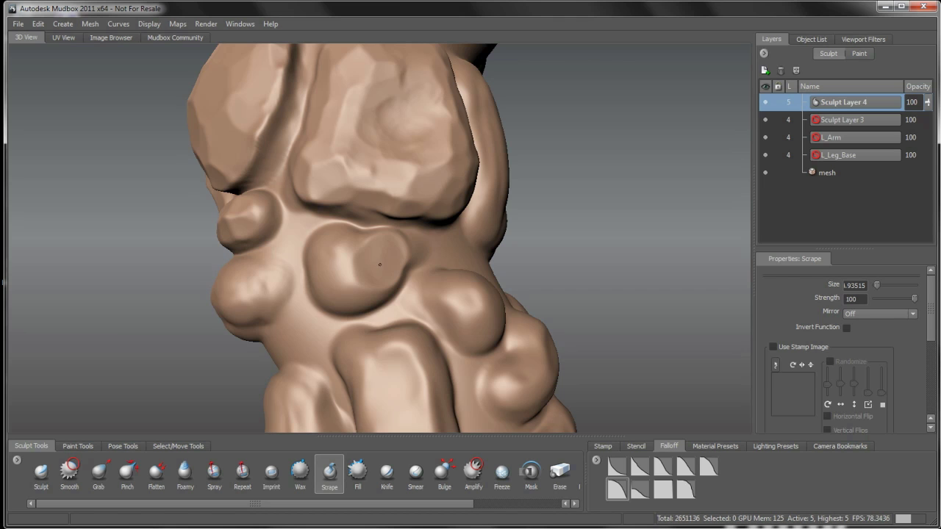
mouse_move(346, 305)
alt+mouse_down()
mouse_move(356, 297)
mouse_move(346, 294)
mouse_move(376, 309)
mouse_move(380, 324)
mouse_move(378, 230)
mouse_move(380, 260)
alt+mouse_up()
key(ctrl+z)
key(b)
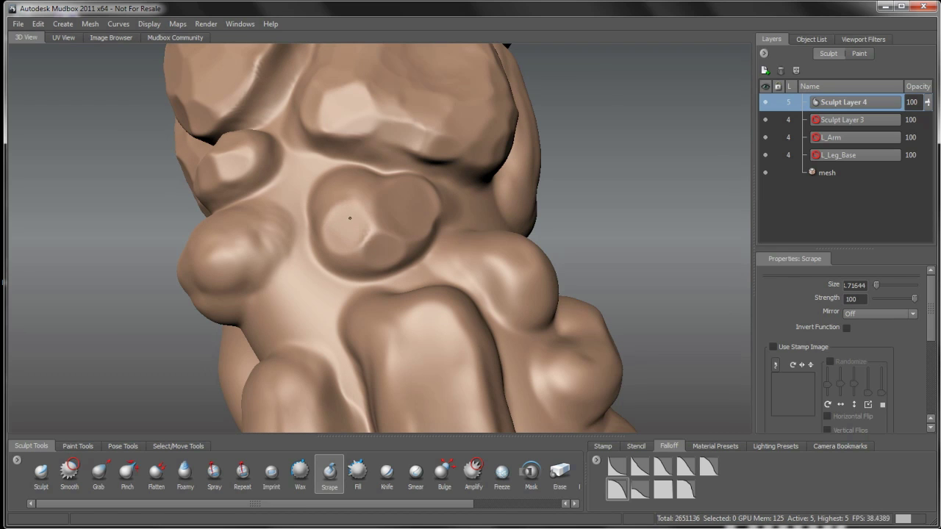
drag(350, 218, 352, 222)
Flatten the broad planes of the round rock beneath the blocky one with the Flatten tool.
click(156, 475)
alt+drag(358, 296, 355, 265)
alt+right_drag(355, 265, 359, 221)
alt+middle_drag(358, 220, 390, 302)
mouse_move(390, 302)
alt+mouse_down()
mouse_move(367, 236)
mouse_move(387, 218)
mouse_move(385, 232)
alt+mouse_up()
drag(384, 231, 374, 231)
alt+drag(373, 269, 437, 294)
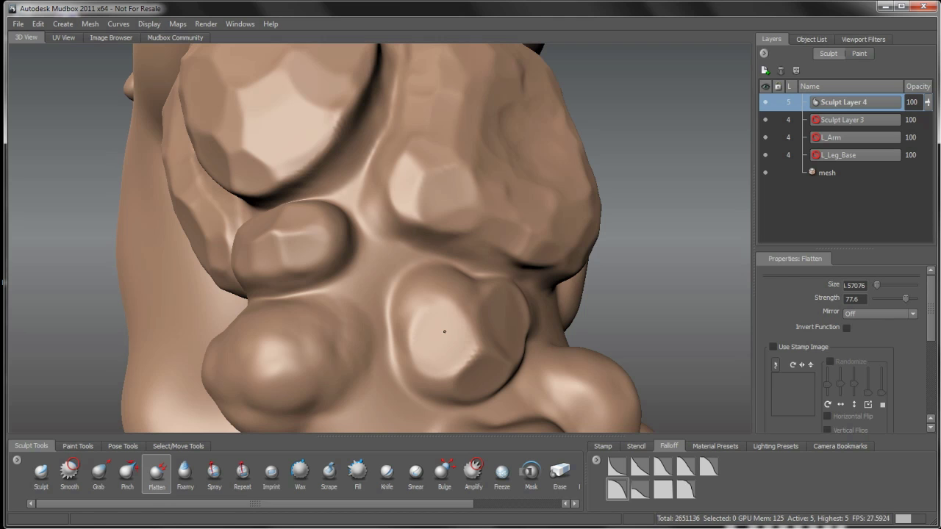
drag(442, 338, 445, 344)
alt+drag(446, 344, 426, 333)
alt+right_drag(426, 334, 375, 323)
mouse_move(375, 323)
alt+mouse_down()
mouse_move(353, 313)
mouse_move(370, 292)
alt+mouse_up()
Sharpen the ridges between the round rock's facets with the Pinch tool.
click(127, 471)
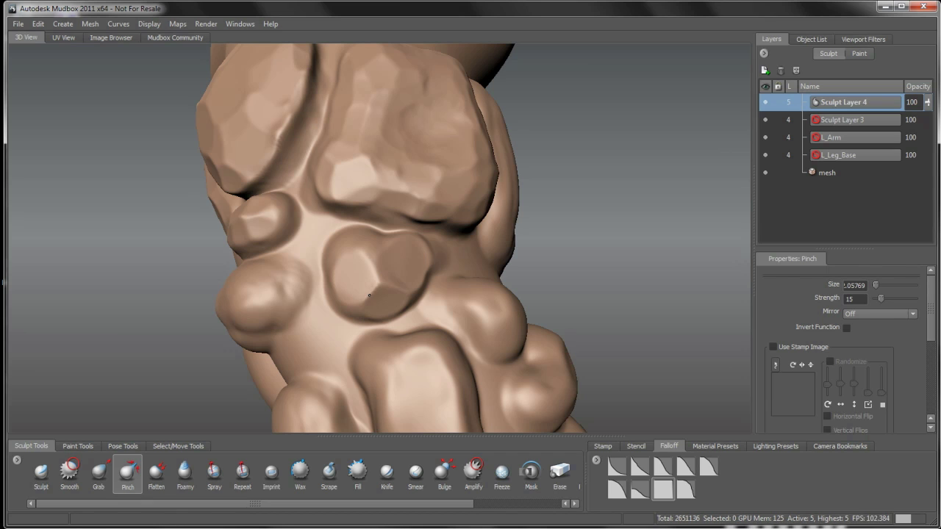
alt+drag(385, 293, 358, 311)
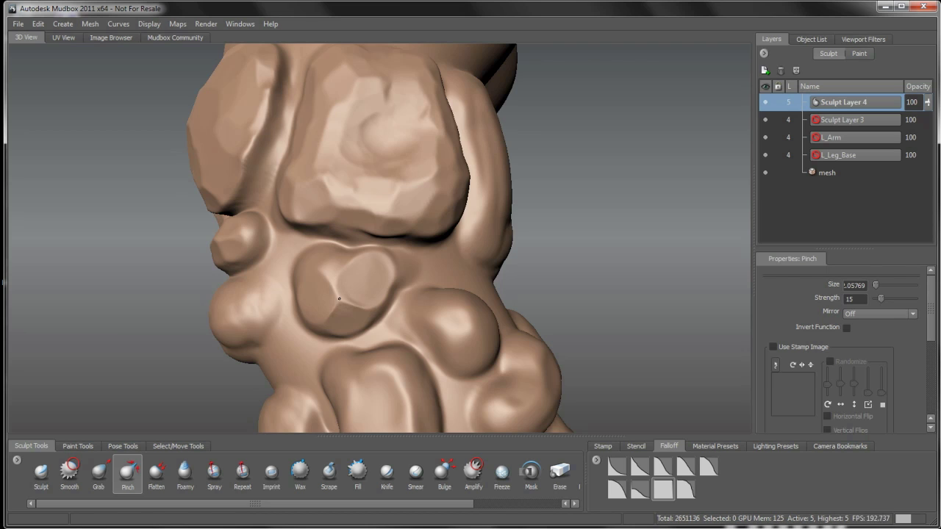
alt+drag(338, 303, 364, 303)
Return to the Scrape tool and carve the first facets into the inner tall column rock on the lower leg.
alt+right_drag(375, 312, 382, 360)
alt+middle_drag(396, 369, 395, 296)
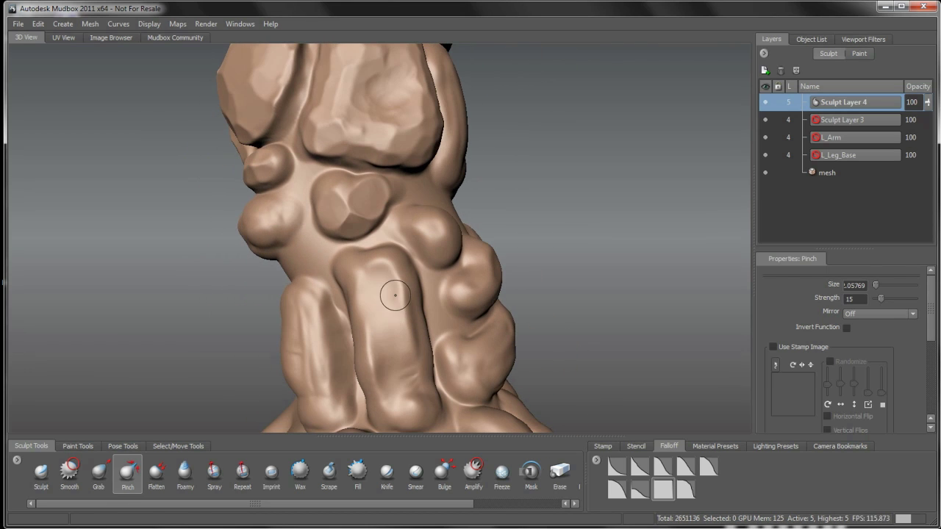
click(328, 478)
alt+middle_drag(394, 384, 396, 312)
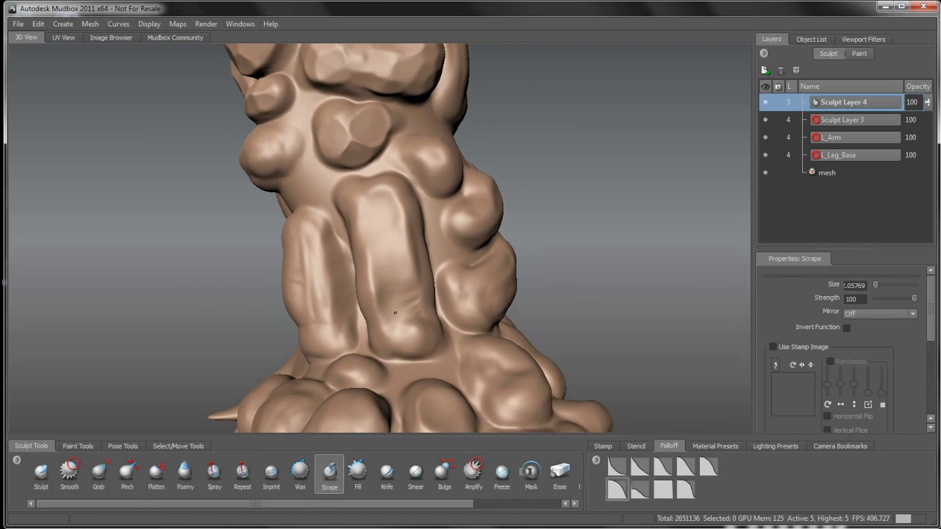
mouse_move(396, 313)
alt+mouse_down()
mouse_move(402, 297)
mouse_move(421, 296)
alt+mouse_up()
alt+middle_drag(412, 316, 413, 247)
alt+drag(413, 247, 453, 251)
mouse_move(398, 250)
mouse_down()
mouse_move(386, 197)
mouse_move(378, 243)
mouse_move(365, 192)
mouse_move(374, 230)
mouse_move(414, 216)
mouse_move(424, 149)
mouse_move(426, 158)
mouse_up()
key(ctrl+z)
alt+drag(426, 157, 386, 147)
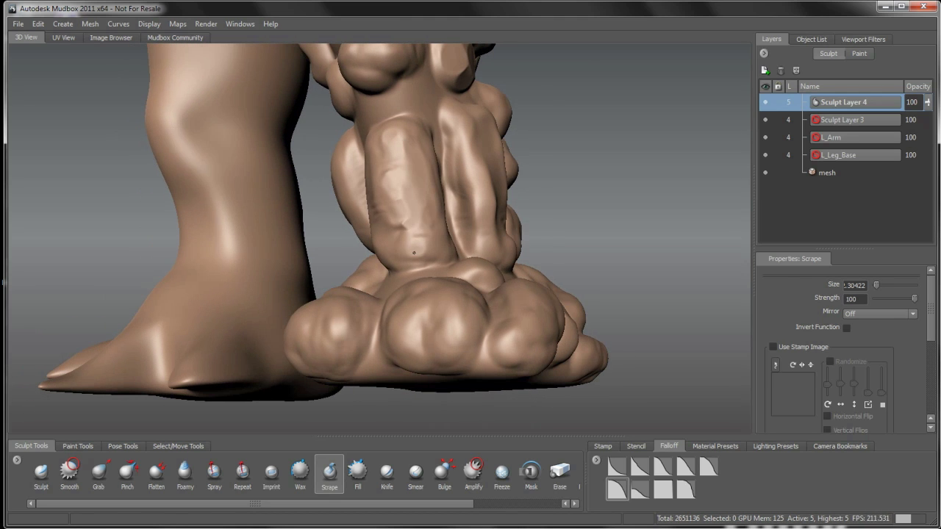
mouse_move(413, 248)
mouse_down()
mouse_move(395, 228)
mouse_move(399, 262)
mouse_move(374, 167)
mouse_move(394, 190)
mouse_up()
drag(396, 193, 382, 196)
mouse_move(383, 195)
alt+mouse_down()
mouse_move(422, 167)
mouse_move(440, 188)
alt+mouse_up()
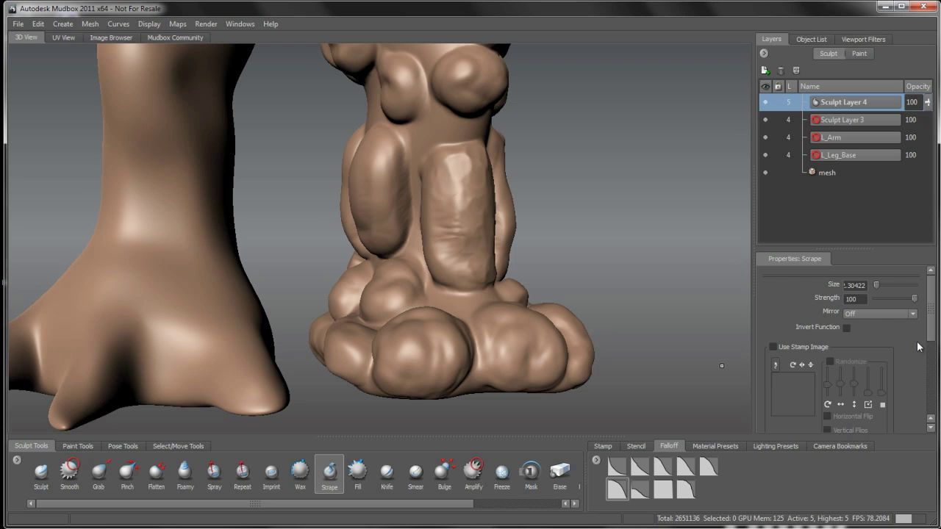
Set the Scrape stamp spacing distance to 40 and carve facets over the inner column rock's face and edges.
scroll(917, 346, down, 5)
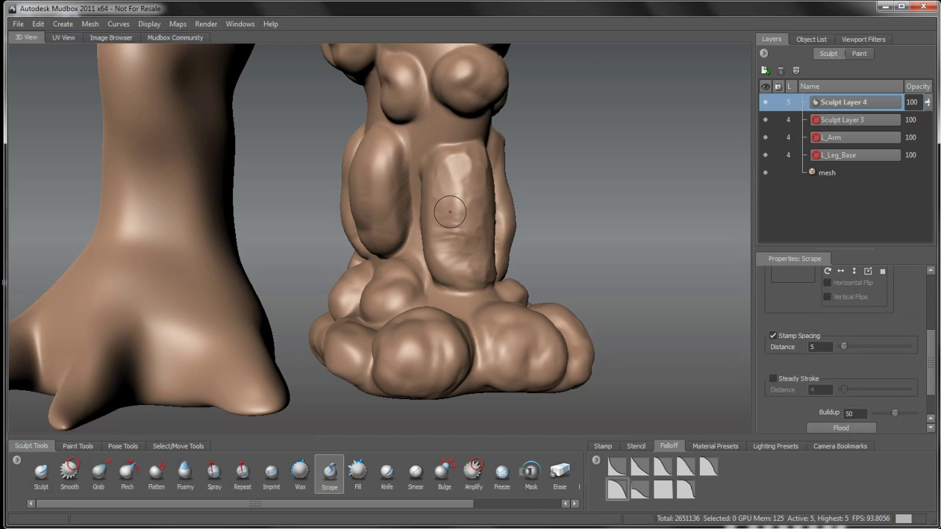
alt+drag(450, 211, 458, 198)
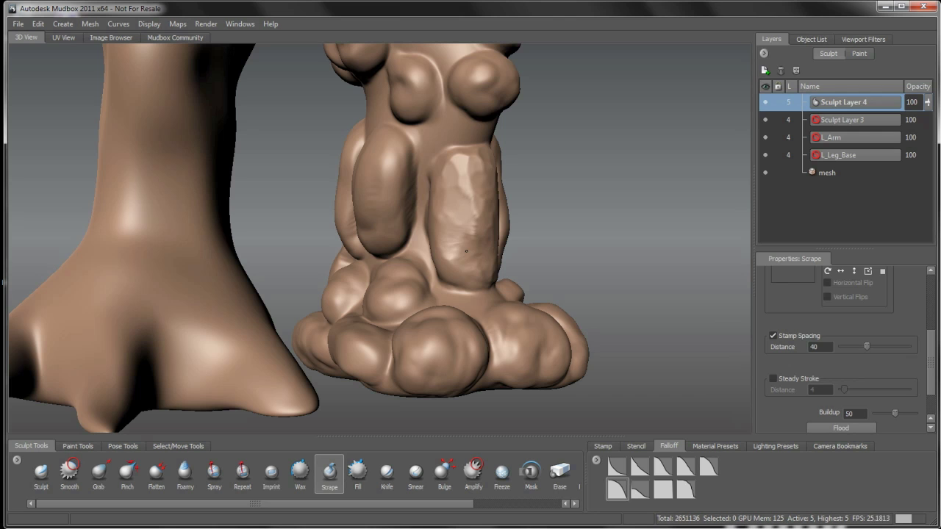
drag(443, 261, 467, 221)
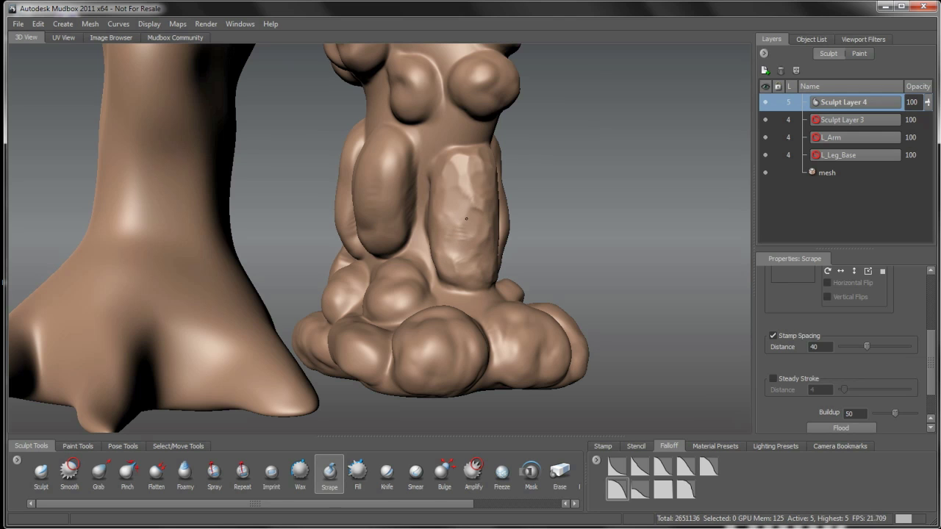
mouse_move(480, 254)
alt+mouse_down()
mouse_move(456, 209)
mouse_move(465, 212)
mouse_move(460, 236)
mouse_move(407, 248)
mouse_move(387, 233)
mouse_move(380, 186)
mouse_move(408, 279)
mouse_move(408, 246)
mouse_move(408, 279)
mouse_move(409, 269)
alt+mouse_up()
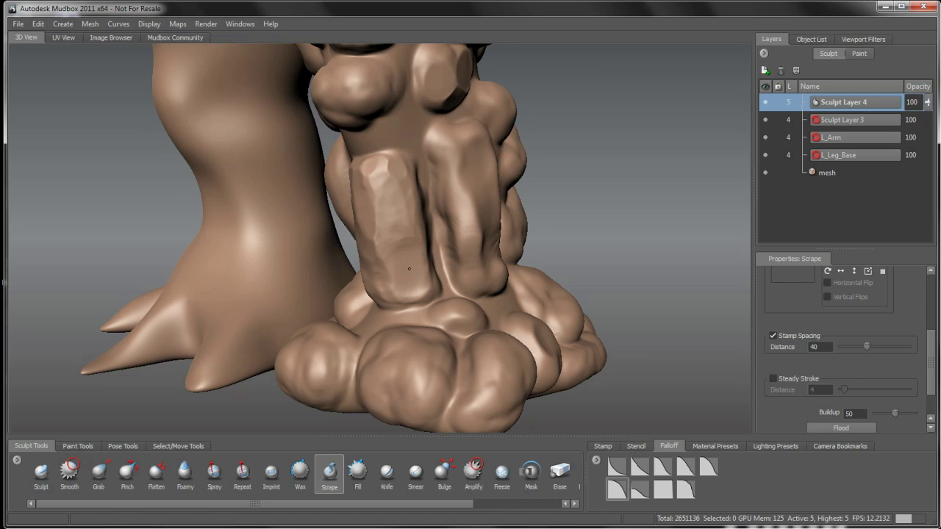
drag(400, 232, 395, 219)
mouse_move(384, 272)
alt+mouse_down()
mouse_move(463, 226)
mouse_move(457, 258)
mouse_move(469, 251)
mouse_move(469, 197)
mouse_move(452, 246)
mouse_move(431, 268)
alt+mouse_up()
Scrape flat facets along the full length and edges of the second tall column rock beside the first.
mouse_move(421, 166)
alt+mouse_down()
mouse_move(402, 233)
mouse_move(387, 239)
mouse_move(400, 257)
mouse_move(433, 242)
mouse_move(448, 203)
mouse_move(451, 221)
mouse_move(458, 178)
mouse_move(445, 140)
alt+mouse_up()
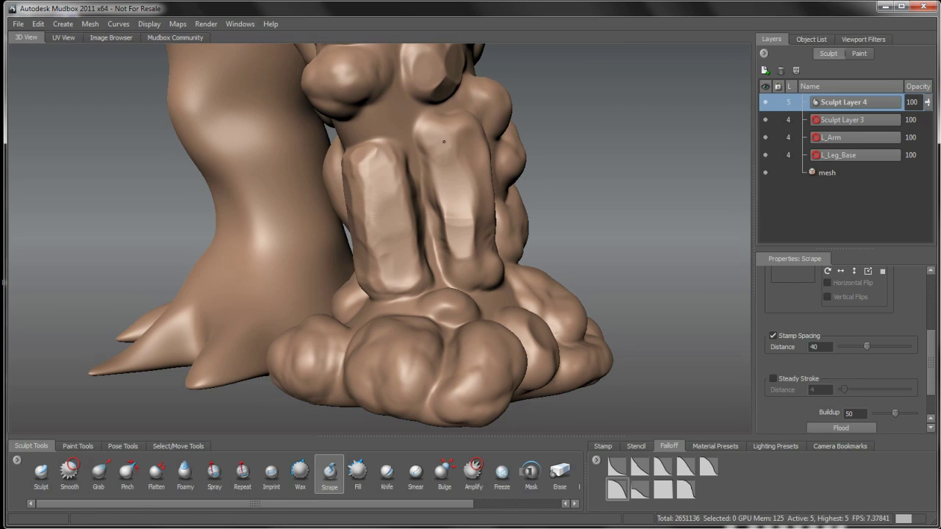
mouse_move(466, 191)
alt+mouse_down()
mouse_move(441, 196)
mouse_move(401, 174)
mouse_move(418, 213)
mouse_move(411, 246)
alt+mouse_up()
alt+drag(415, 235, 376, 220)
drag(374, 233, 377, 193)
mouse_move(386, 253)
mouse_down()
mouse_move(385, 244)
mouse_move(382, 267)
mouse_move(394, 252)
mouse_move(404, 259)
mouse_up()
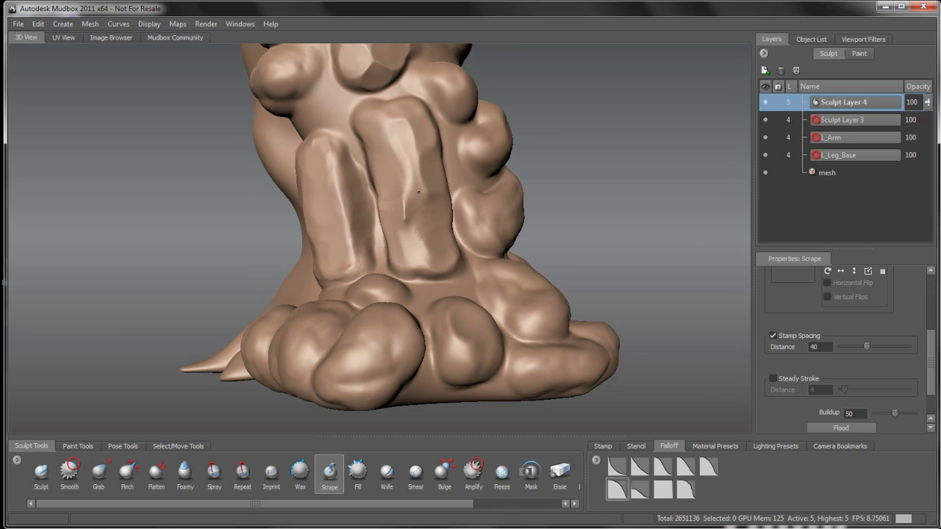
alt+drag(424, 192, 392, 190)
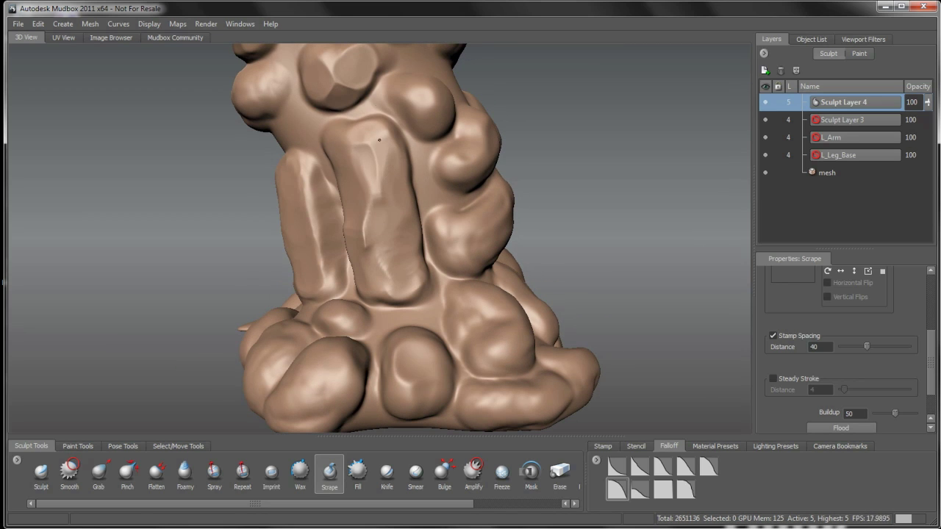
alt+drag(379, 139, 423, 141)
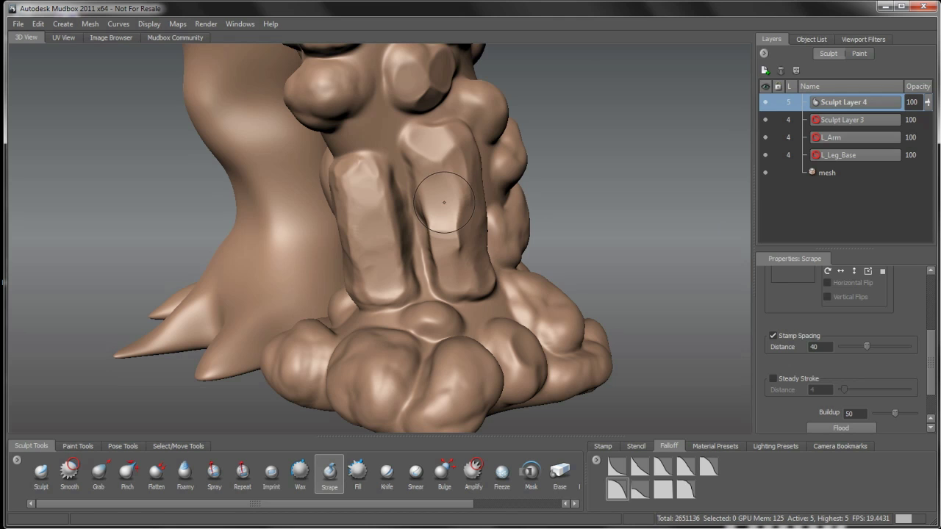
alt+drag(439, 214, 446, 143)
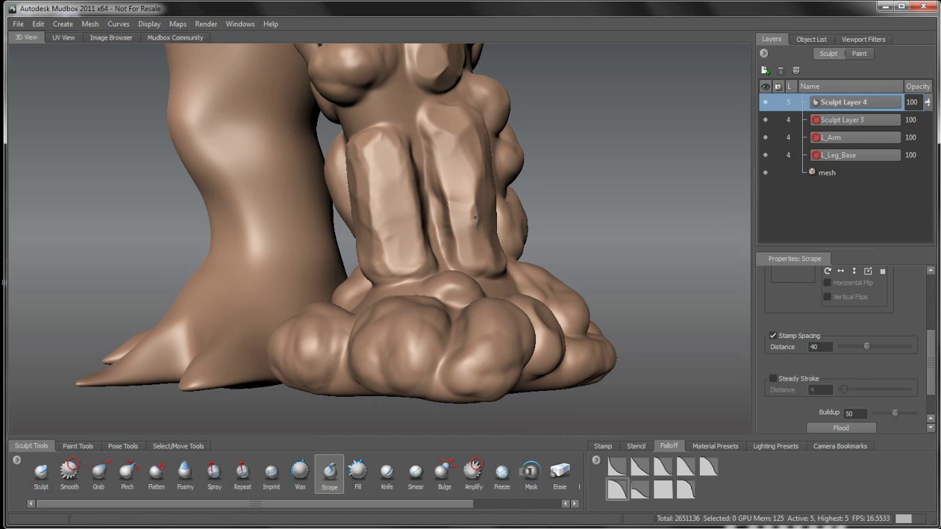
alt+drag(473, 229, 495, 240)
Scrape flat facets onto the rounded lump above the inner column rock.
alt+right_drag(495, 240, 454, 289)
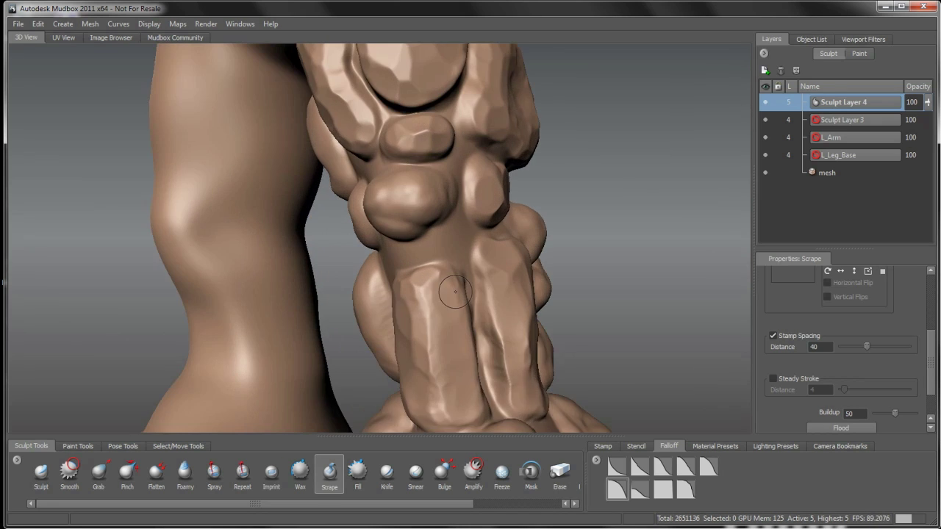
alt+middle_drag(453, 290, 395, 320)
mouse_move(386, 243)
alt+mouse_down()
mouse_move(405, 238)
mouse_move(389, 247)
mouse_move(357, 219)
mouse_move(362, 200)
mouse_move(385, 184)
mouse_move(401, 250)
alt+mouse_up()
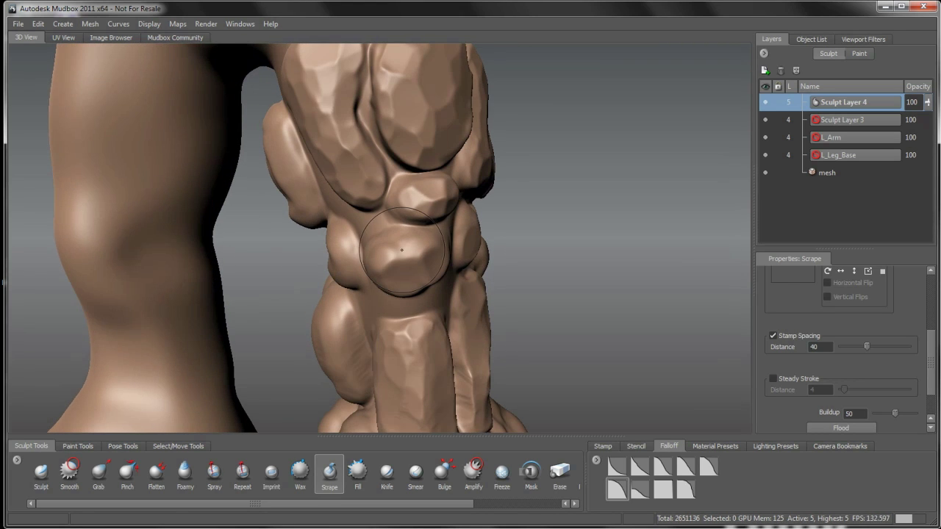
mouse_move(381, 280)
alt+mouse_down()
mouse_move(472, 214)
mouse_move(367, 217)
mouse_move(361, 207)
alt+mouse_up()
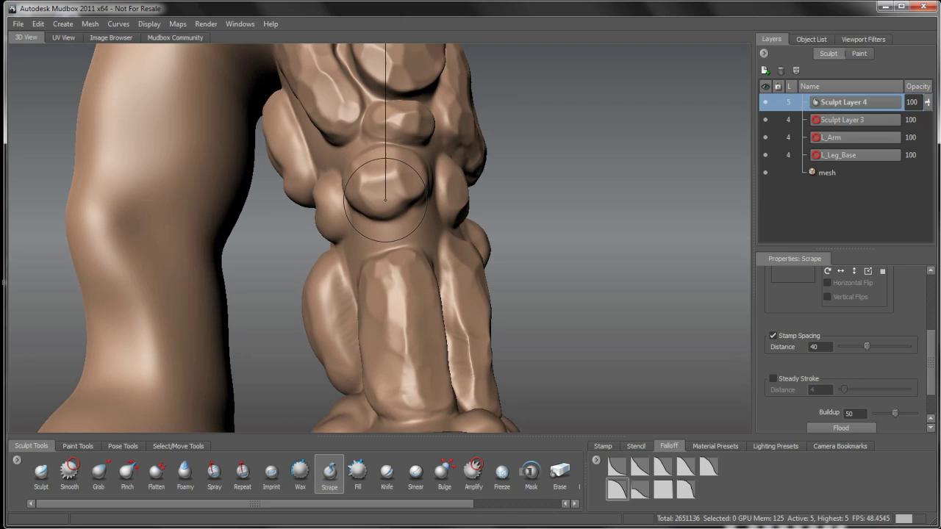
Scrape facets onto the rounded lumps running down the outer side and rear of the lower leg.
mouse_move(396, 203)
alt+mouse_down()
mouse_move(339, 234)
mouse_move(364, 226)
mouse_move(383, 269)
mouse_move(300, 209)
mouse_move(311, 249)
alt+mouse_up()
alt+middle_drag(311, 248, 323, 182)
alt+right_drag(382, 221, 345, 228)
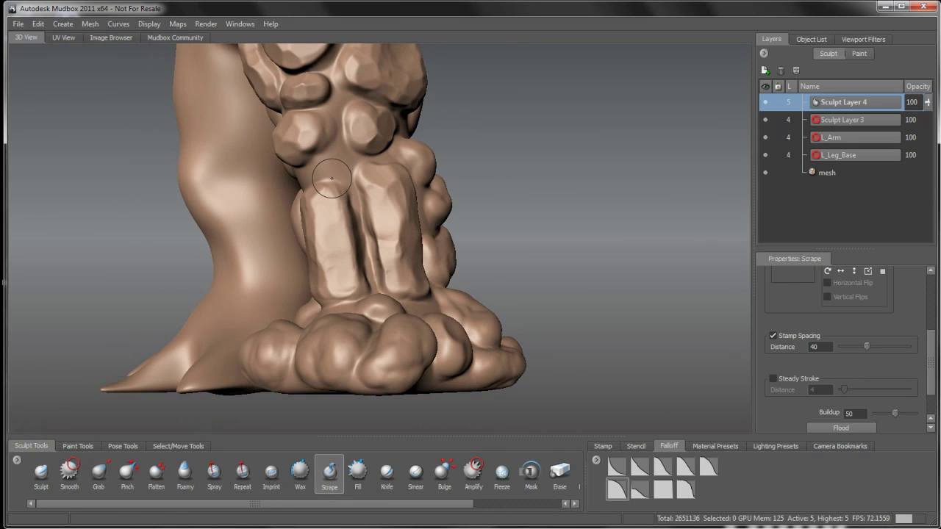
mouse_move(390, 239)
alt+mouse_down()
mouse_move(358, 244)
mouse_move(321, 269)
mouse_move(373, 250)
alt+mouse_up()
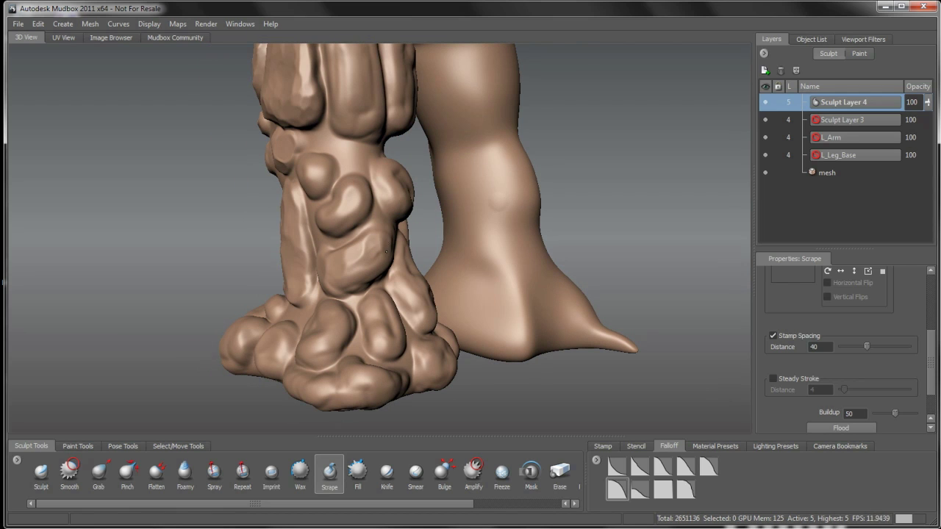
mouse_move(351, 286)
alt+mouse_down()
mouse_move(372, 253)
mouse_move(356, 250)
mouse_move(357, 215)
mouse_move(267, 221)
alt+mouse_up()
alt+right_drag(267, 221, 349, 250)
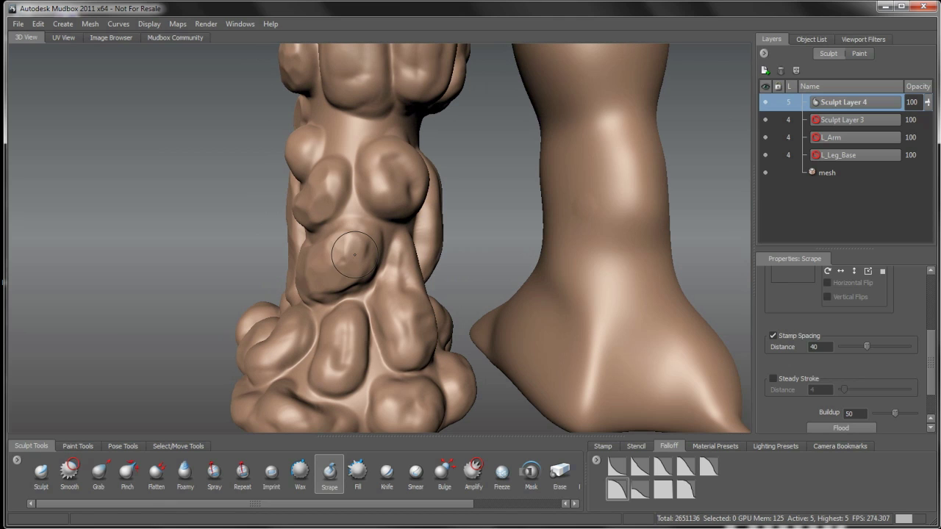
Flatten the large round lump on the back of the lower leg and scrape facets around it.
click(151, 489)
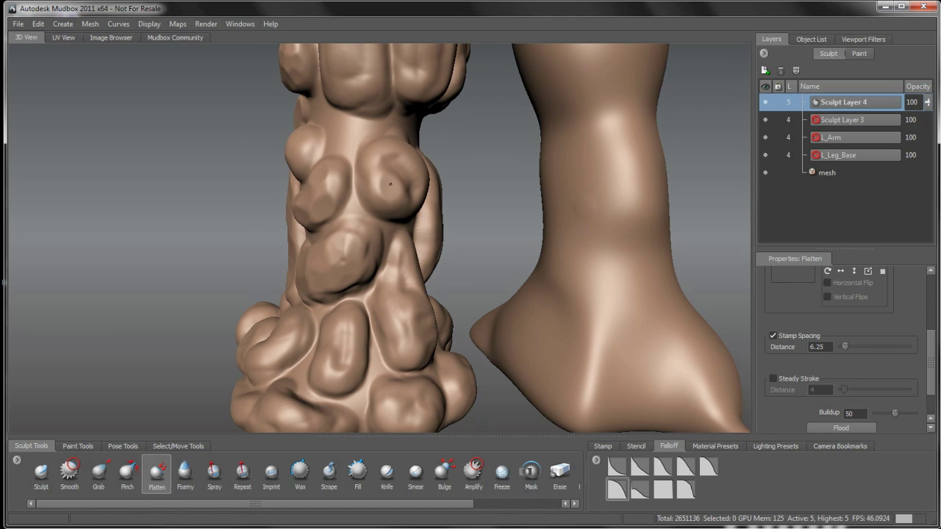
mouse_move(402, 193)
mouse_down()
mouse_move(371, 206)
mouse_move(403, 194)
mouse_move(404, 162)
mouse_up()
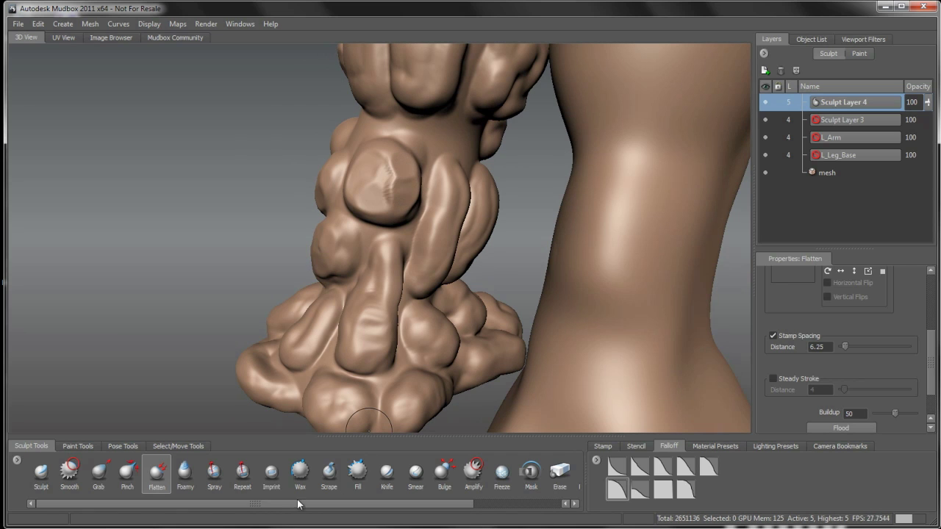
click(329, 473)
mouse_move(390, 191)
mouse_down()
mouse_move(388, 160)
mouse_move(397, 196)
mouse_move(373, 198)
mouse_move(367, 177)
mouse_move(360, 194)
mouse_up()
alt+drag(359, 194, 405, 195)
mouse_move(404, 195)
mouse_down()
mouse_move(374, 179)
mouse_move(374, 163)
mouse_up()
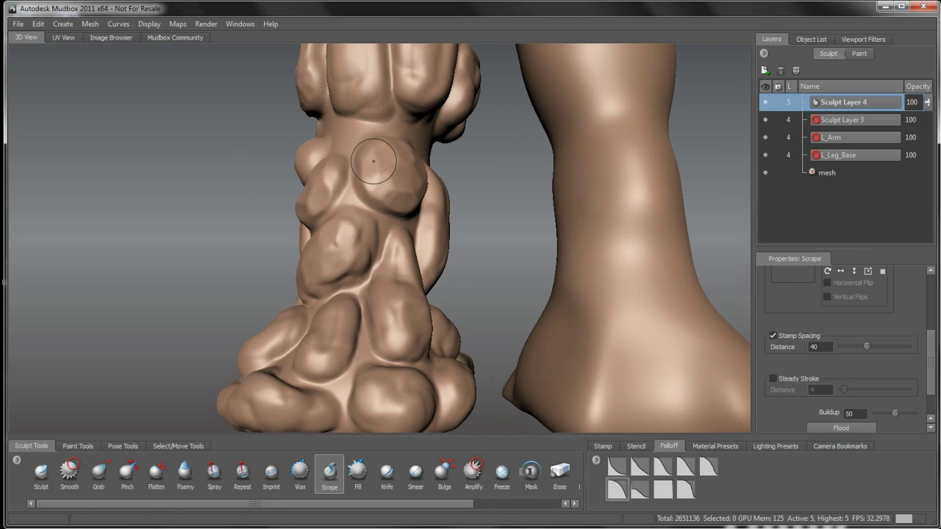
Scrape flat facets onto the elongated rocks fanning down the heel and outer side of the foot.
alt+drag(405, 219, 377, 237)
mouse_move(384, 340)
mouse_down()
mouse_move(380, 312)
mouse_move(405, 343)
mouse_move(380, 355)
mouse_move(390, 334)
mouse_move(374, 323)
mouse_up()
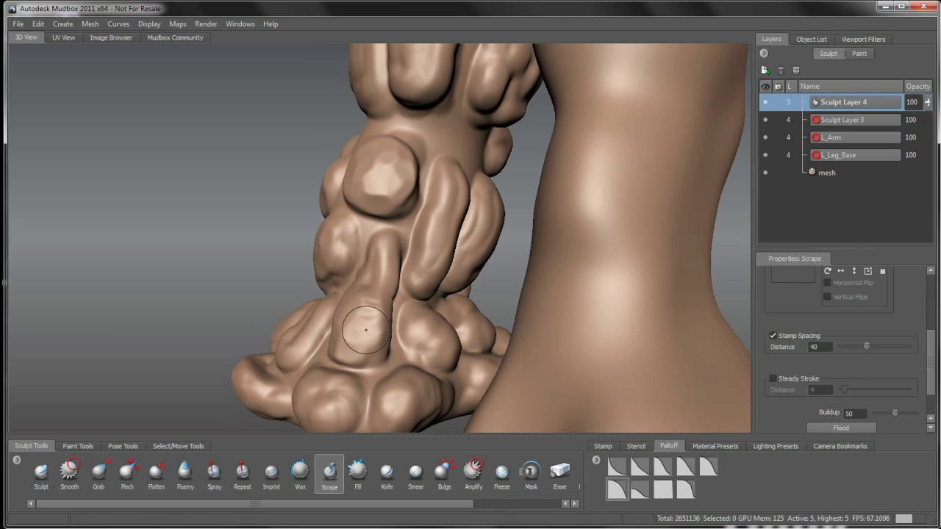
mouse_move(376, 275)
alt+mouse_down()
mouse_move(386, 313)
mouse_move(400, 314)
mouse_move(361, 315)
mouse_move(371, 361)
mouse_move(344, 378)
mouse_move(331, 359)
mouse_move(354, 342)
mouse_move(341, 325)
alt+mouse_up()
alt+drag(343, 352, 397, 356)
mouse_move(397, 360)
mouse_down()
mouse_move(379, 353)
mouse_move(340, 244)
mouse_move(330, 354)
mouse_move(375, 315)
mouse_move(404, 323)
mouse_up()
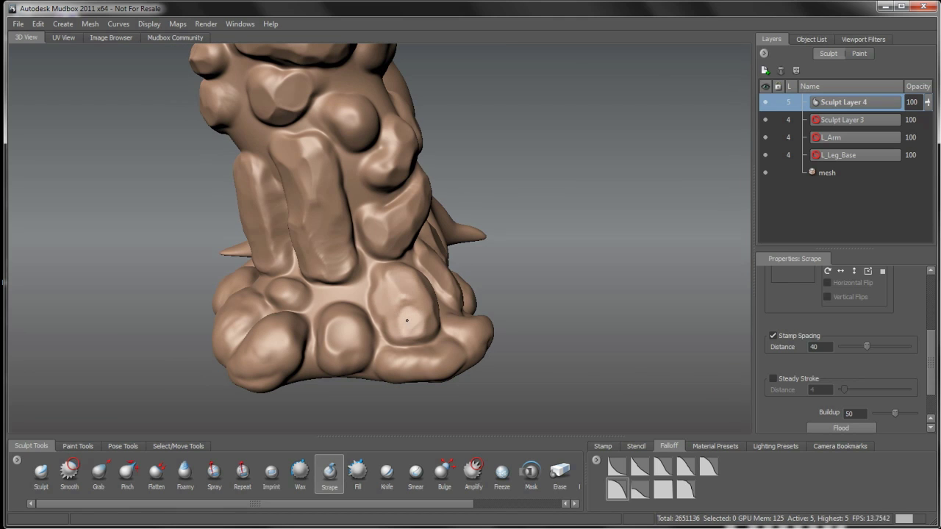
alt+drag(429, 328, 354, 316)
mouse_move(401, 269)
mouse_down()
mouse_move(403, 296)
mouse_move(383, 316)
mouse_up()
mouse_move(425, 248)
mouse_down()
mouse_move(419, 258)
mouse_move(422, 250)
mouse_up()
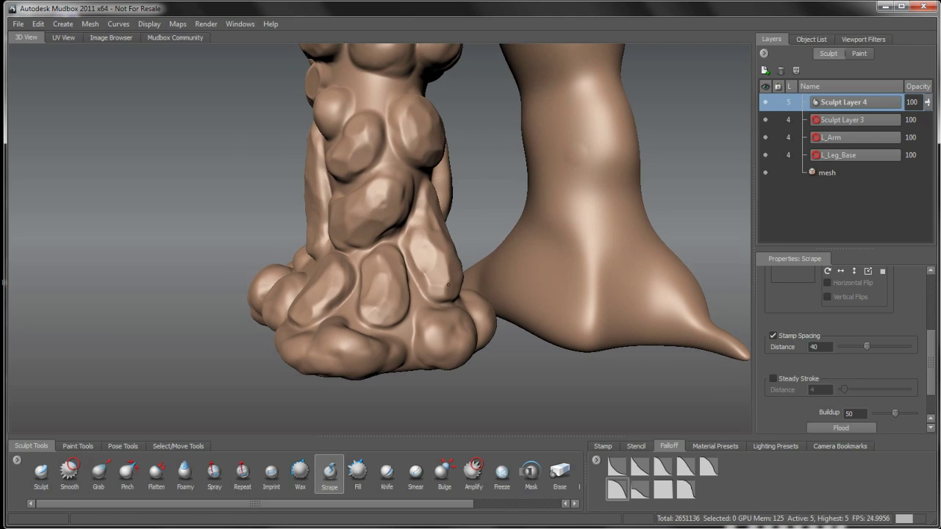
Scrape the rounded lumps around the base of the foot into faceted rocks, from the heel to the front and inner side.
alt+drag(449, 280, 421, 276)
alt+drag(412, 356, 404, 344)
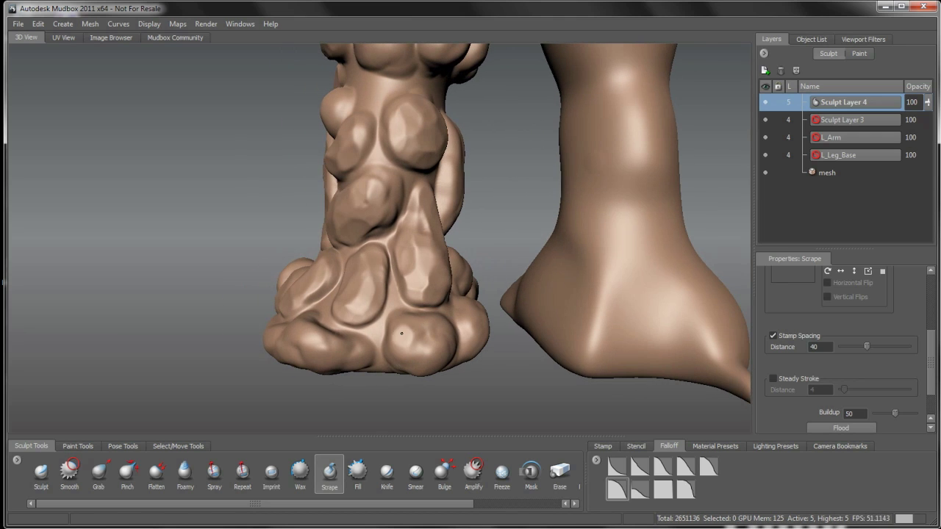
alt+drag(434, 316, 410, 336)
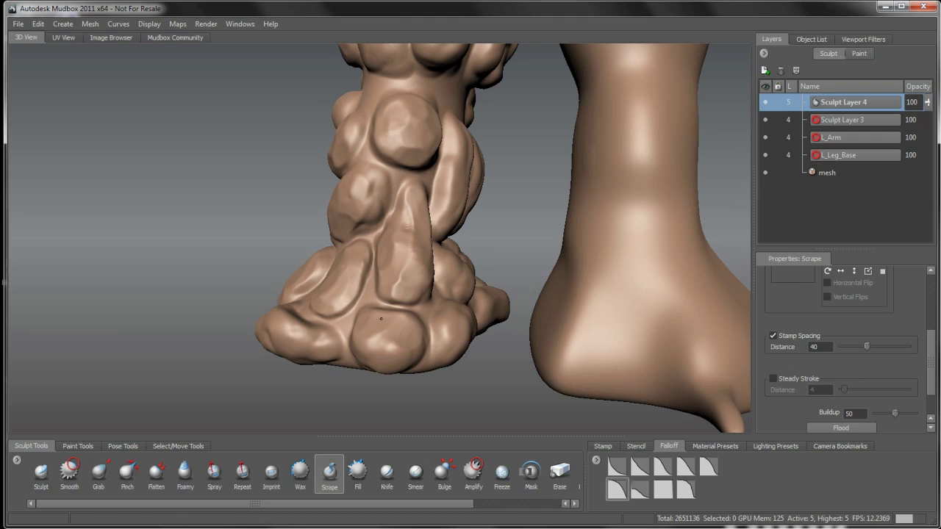
alt+drag(384, 329, 375, 351)
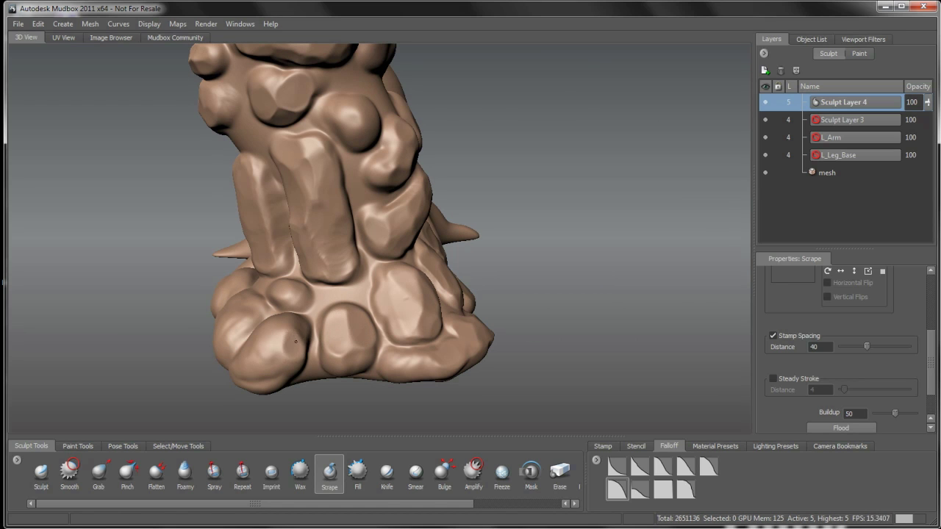
mouse_move(266, 356)
alt+mouse_down()
mouse_move(322, 357)
mouse_move(297, 317)
mouse_move(338, 340)
mouse_move(330, 355)
mouse_move(364, 347)
mouse_move(409, 378)
mouse_move(358, 310)
mouse_move(386, 284)
alt+mouse_up()
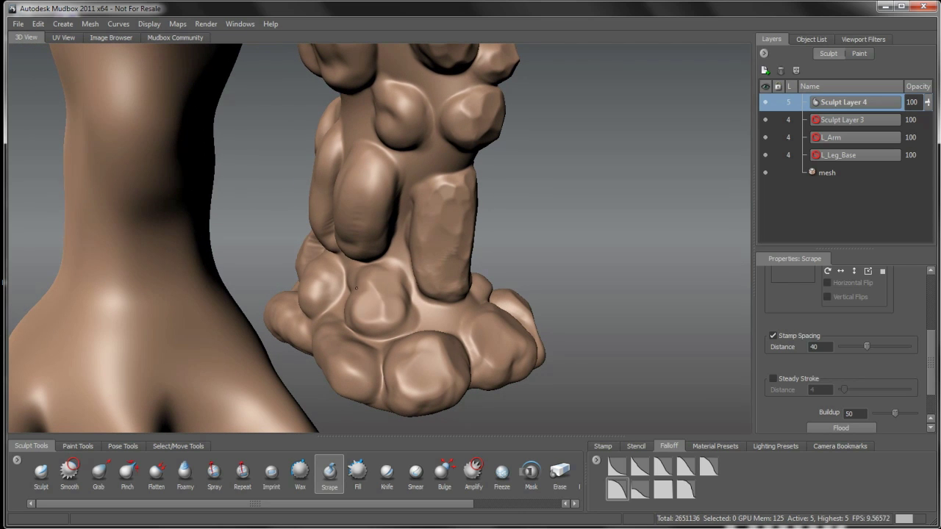
mouse_move(384, 335)
alt+mouse_down()
mouse_move(345, 344)
mouse_move(337, 362)
mouse_move(470, 316)
mouse_move(427, 268)
alt+mouse_up()
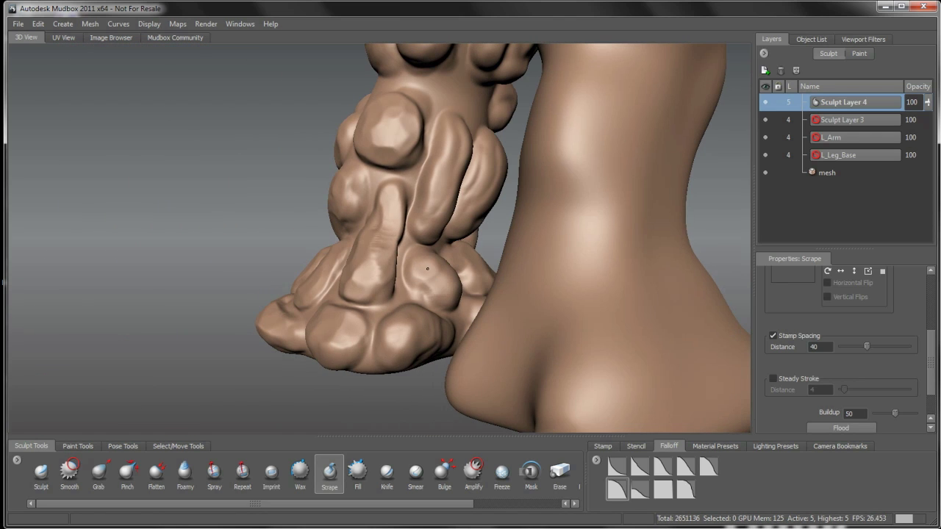
Scrape flat facets onto the two smooth elongated rocks on the inner side of the lower leg.
mouse_move(392, 339)
alt+mouse_down()
mouse_move(412, 340)
mouse_move(382, 349)
mouse_move(300, 333)
mouse_move(349, 316)
mouse_move(404, 319)
mouse_move(379, 315)
mouse_move(393, 338)
mouse_move(343, 324)
mouse_move(306, 340)
mouse_move(399, 285)
mouse_move(391, 272)
mouse_move(411, 293)
mouse_move(397, 175)
alt+mouse_up()
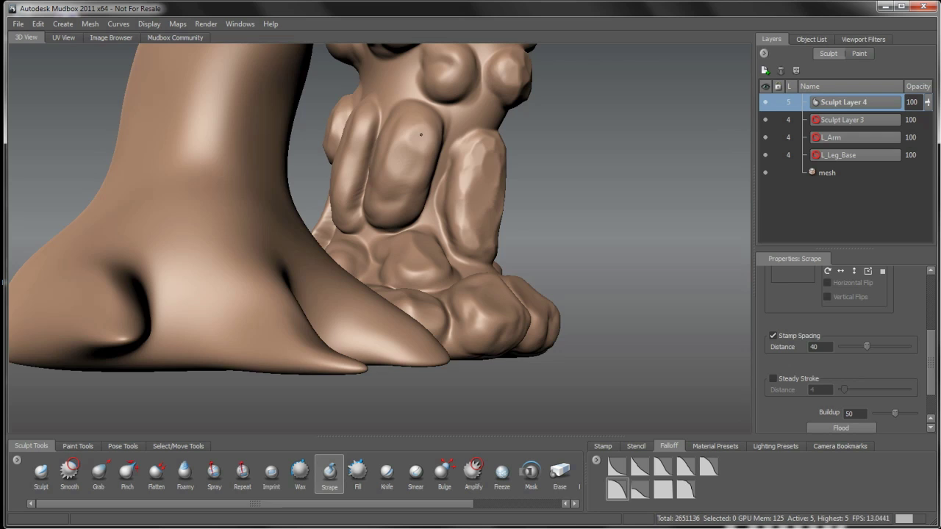
mouse_move(421, 134)
alt+mouse_down()
mouse_move(371, 192)
mouse_move(368, 155)
mouse_move(376, 204)
mouse_move(496, 215)
alt+mouse_up()
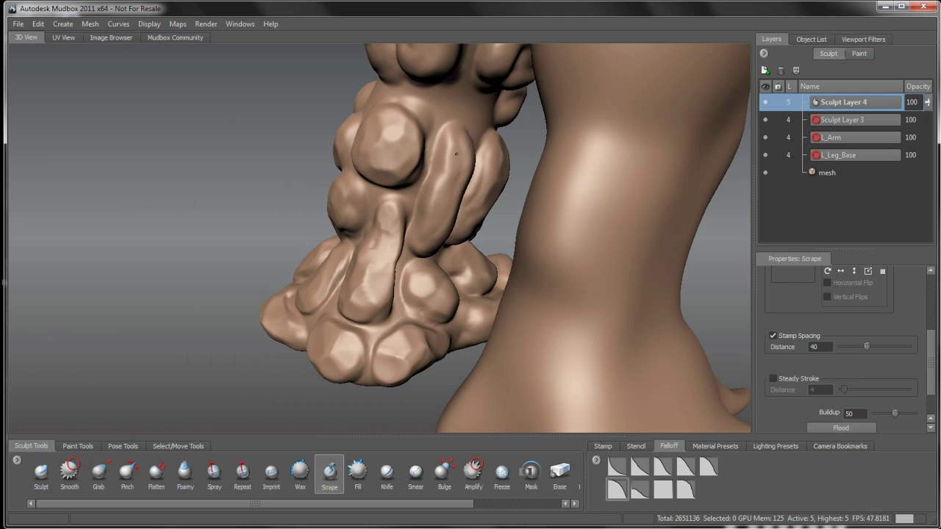
alt+drag(432, 215, 352, 167)
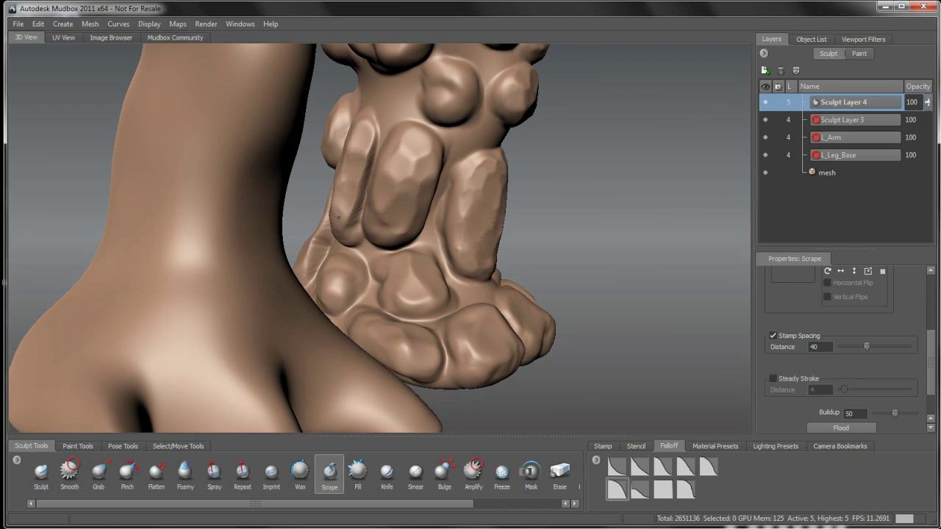
alt+drag(412, 186, 404, 208)
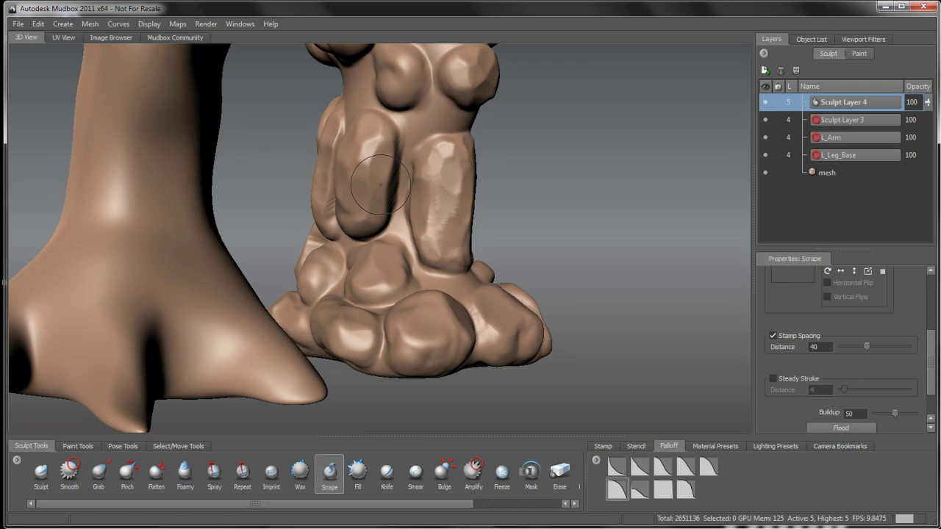
mouse_move(378, 160)
alt+mouse_down()
mouse_move(347, 186)
mouse_move(518, 236)
alt+mouse_up()
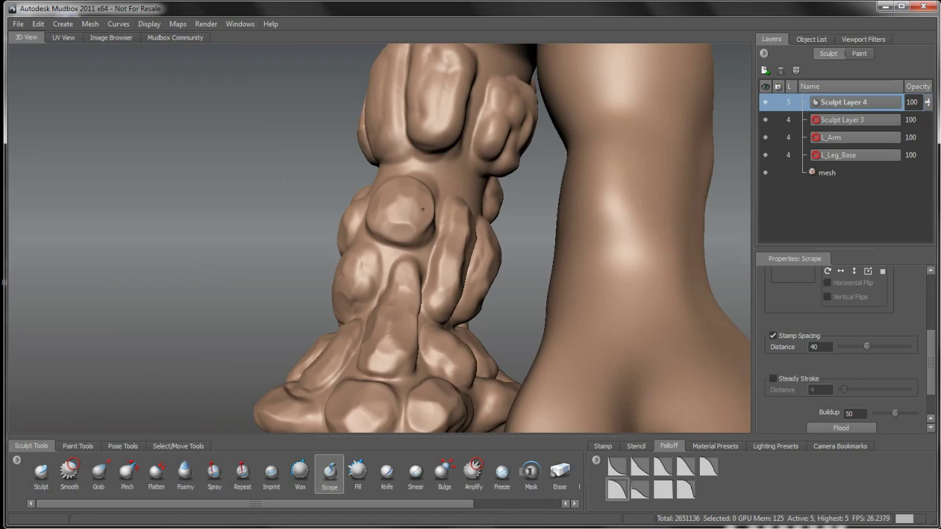
Scrape facets onto the round lumps at the rear of the ankle, just below the long calf rocks.
mouse_move(423, 213)
alt+mouse_down()
mouse_move(394, 235)
mouse_move(397, 213)
mouse_move(368, 221)
alt+mouse_up()
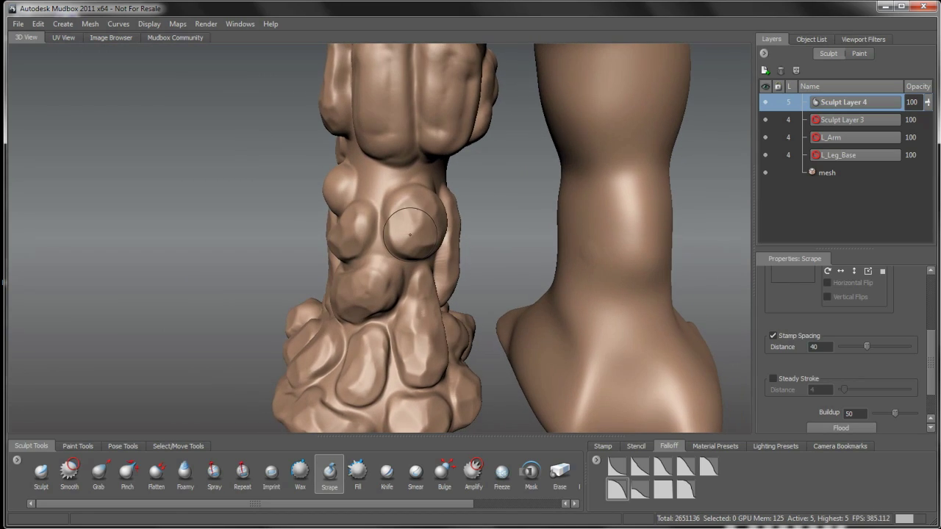
alt+drag(391, 263, 440, 257)
drag(320, 198, 330, 195)
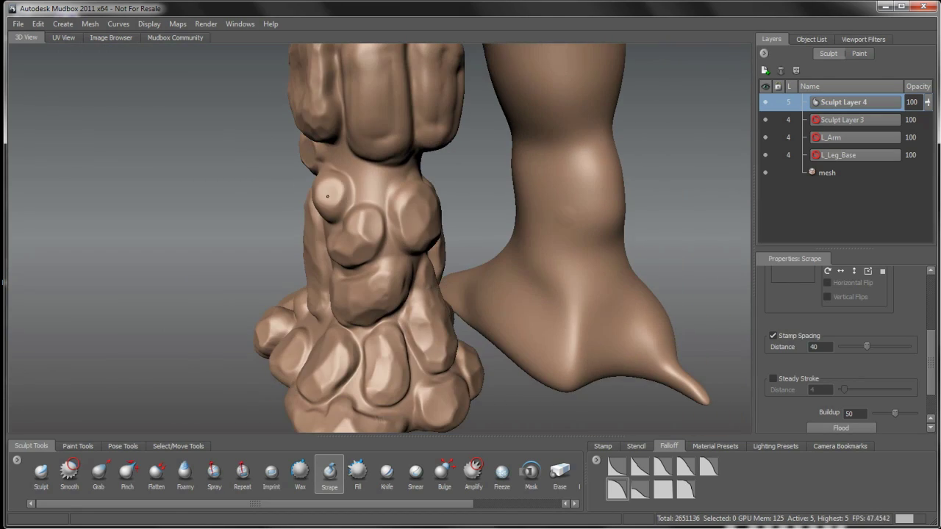